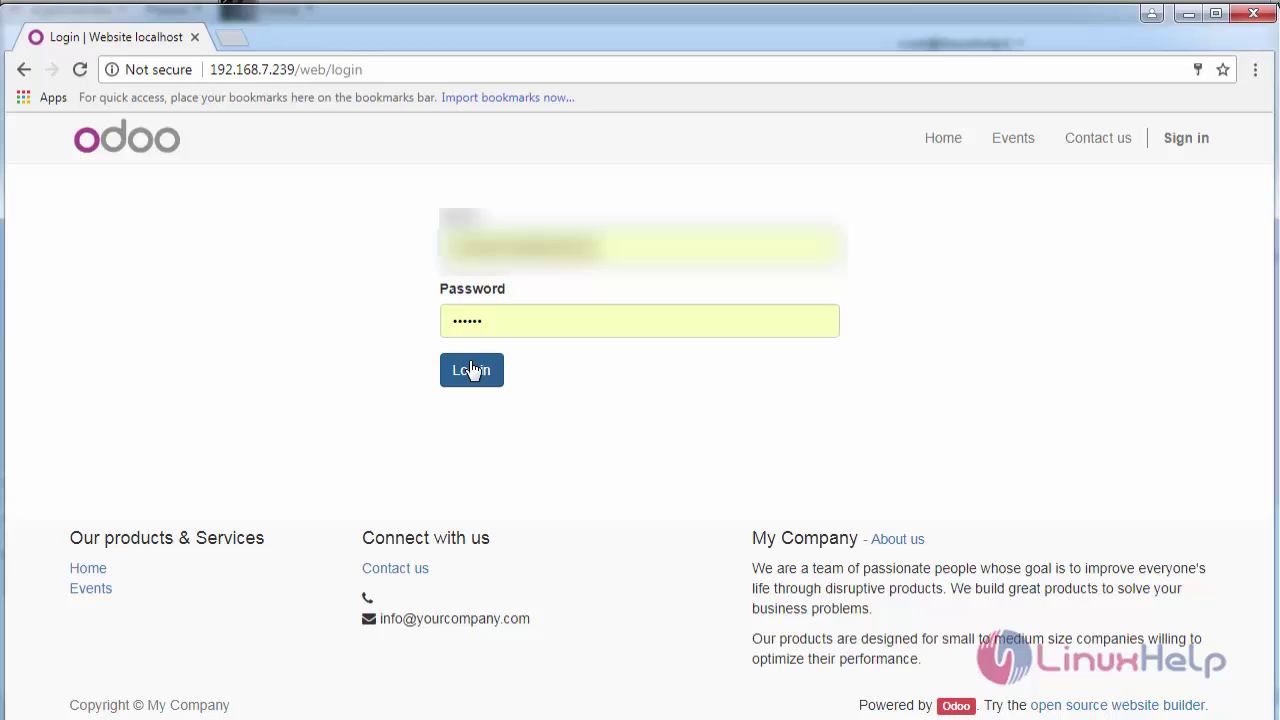
Log in to the Odoo database and bring up the full Apps list.
left_click(472, 371)
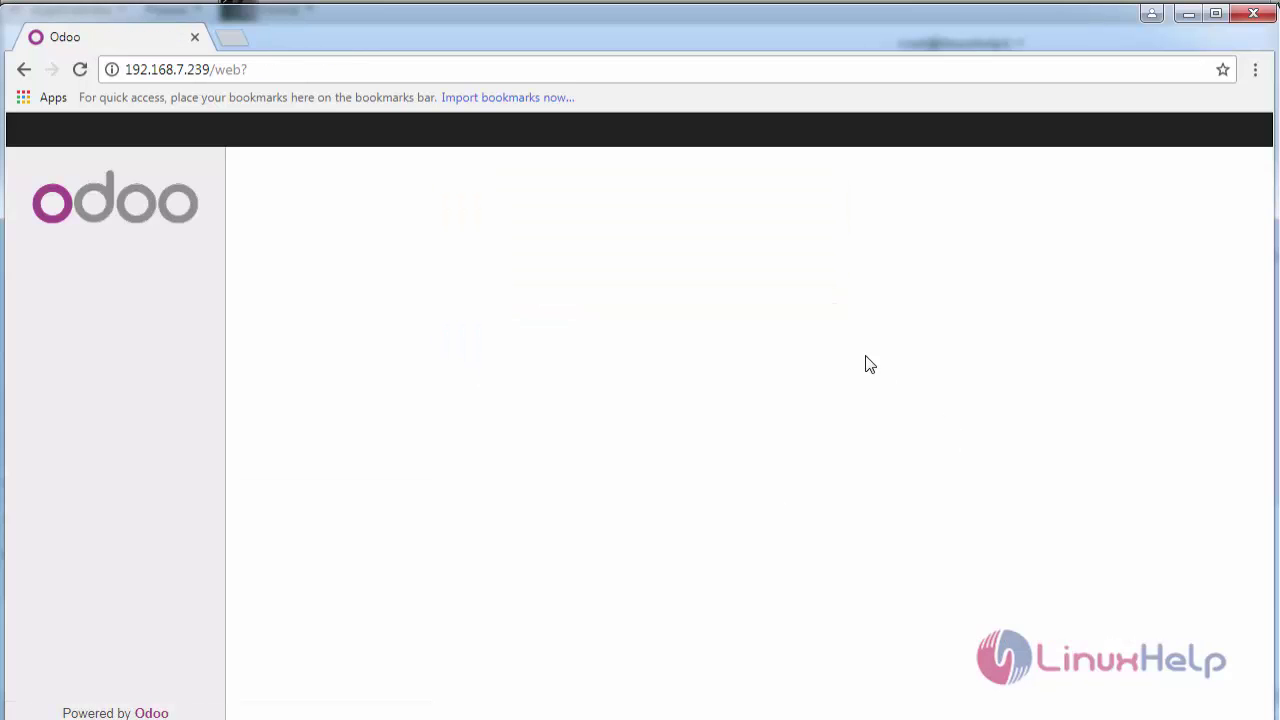
left_click(1027, 129)
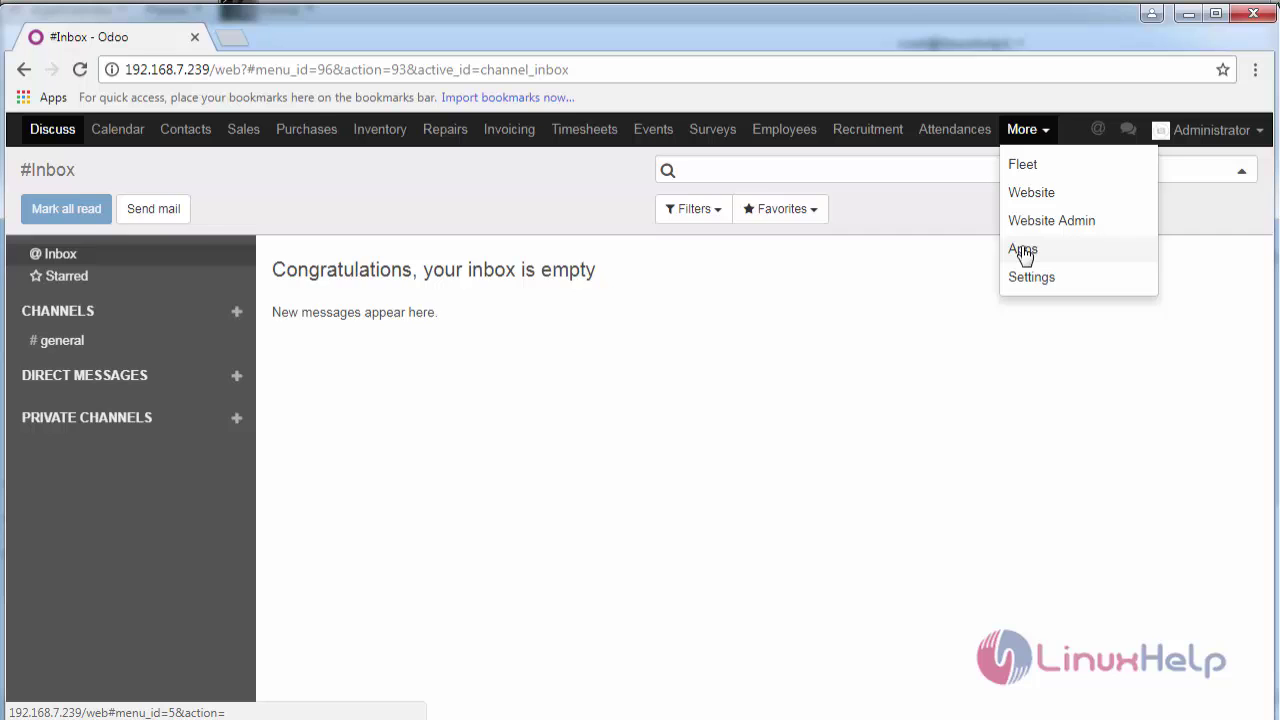
left_click(1025, 246)
Scroll the Apps list to confirm Recruitment Process is installed.
scroll(903, 463, "down", 7)
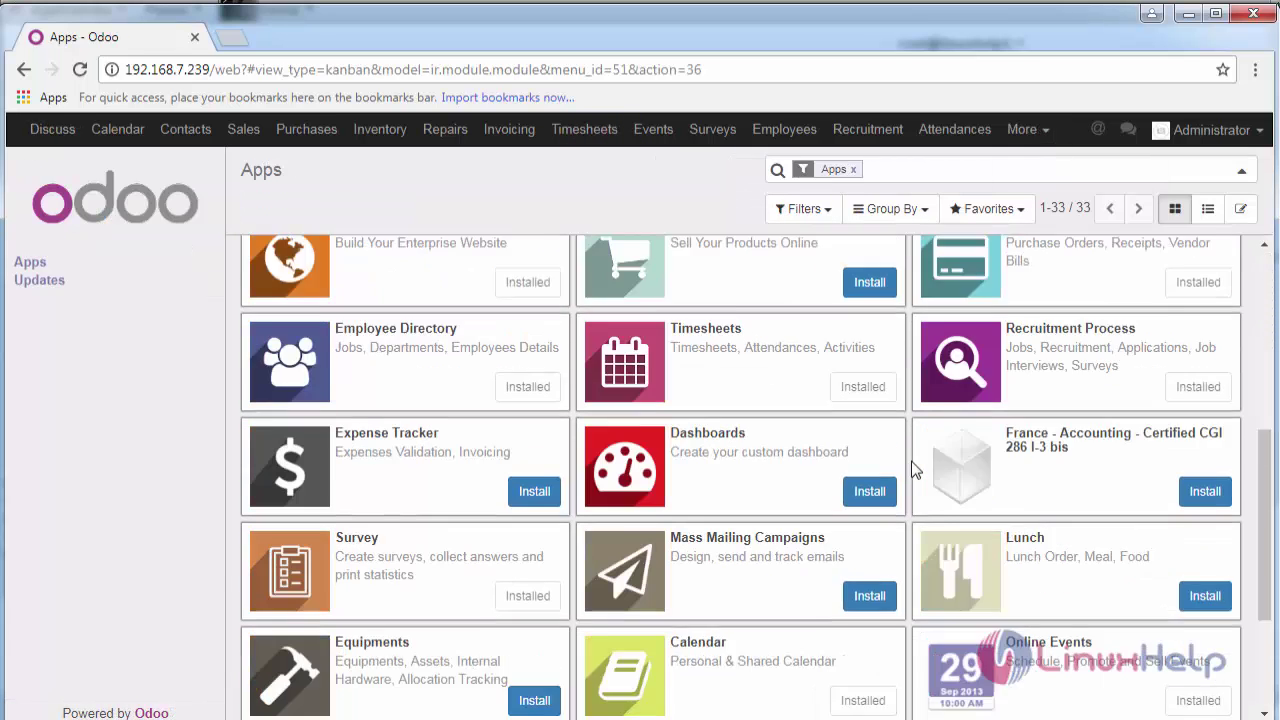
scroll(971, 466, "up", 4)
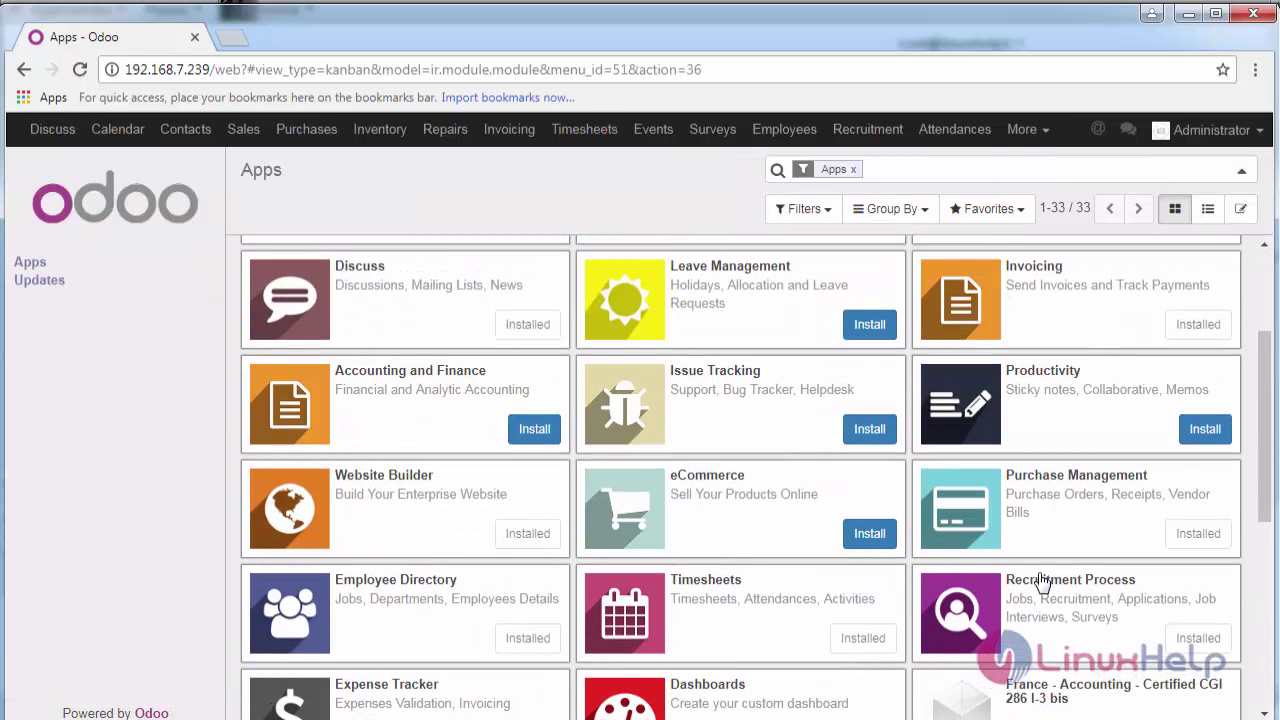
scroll(1043, 582, "down", 1)
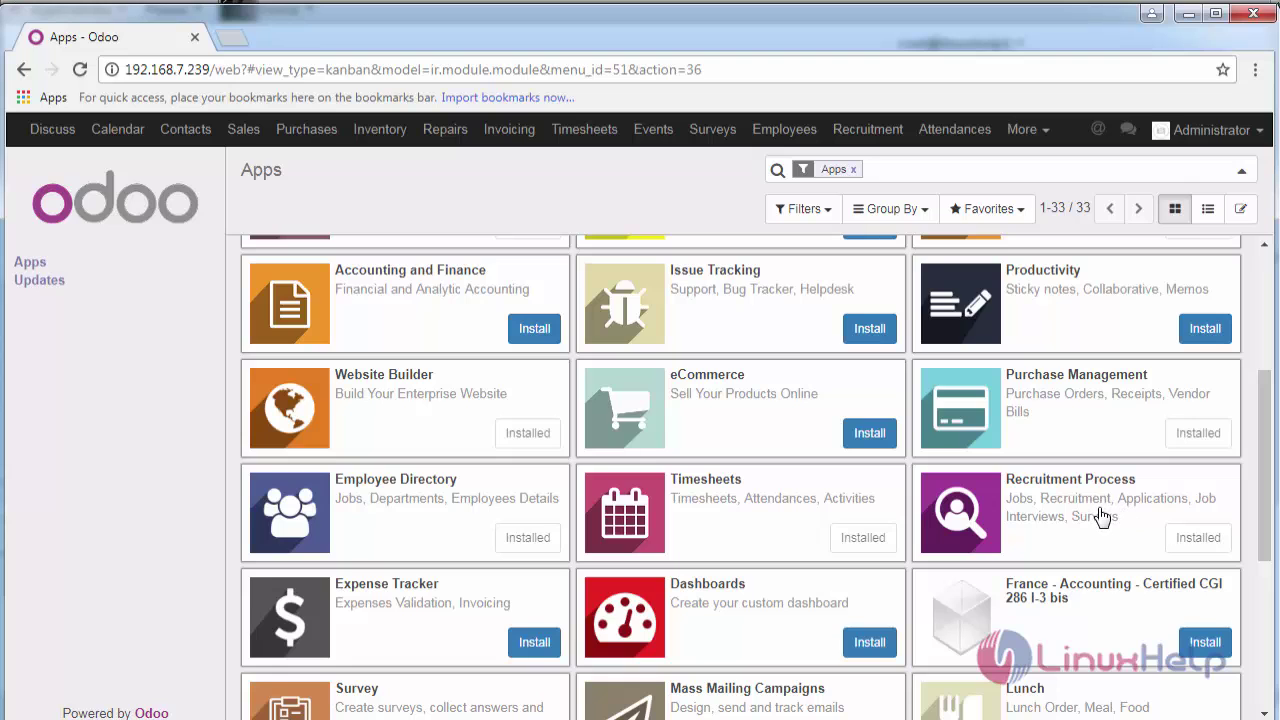
scroll(1100, 500, "up", 3)
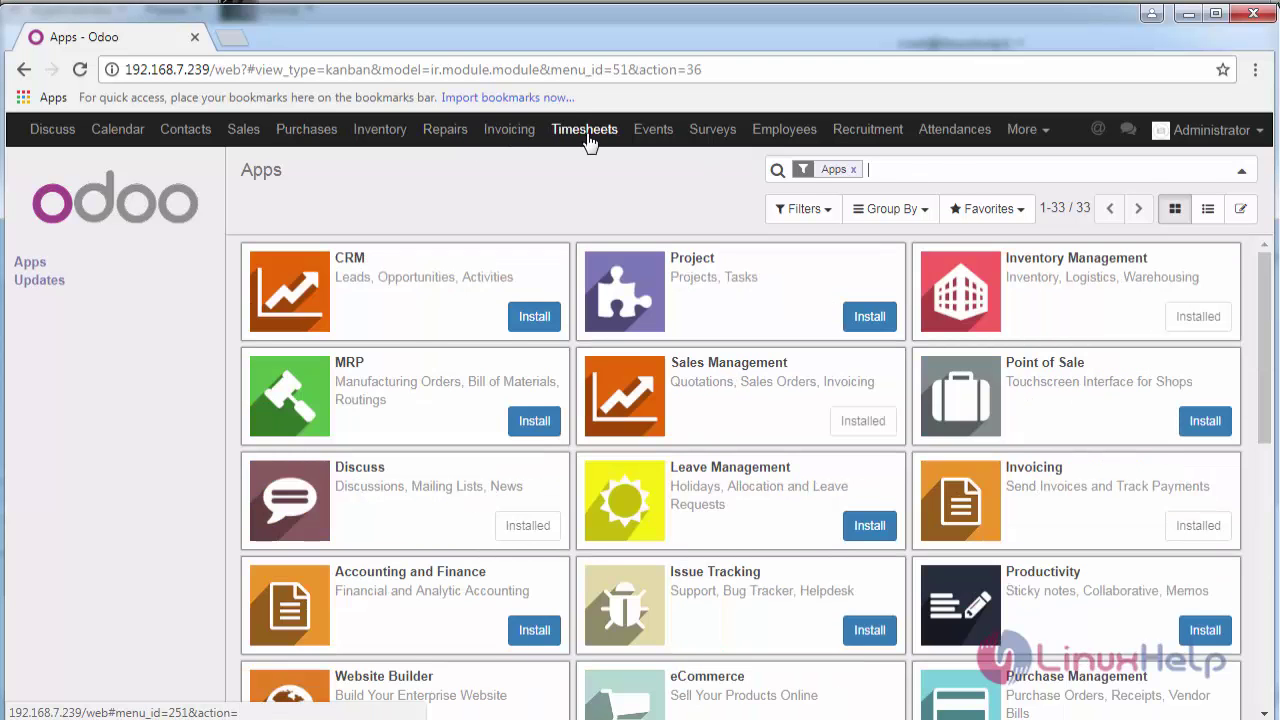
Start a job position named 'position for Linux engineer' in the Administration department.
left_click(848, 140)
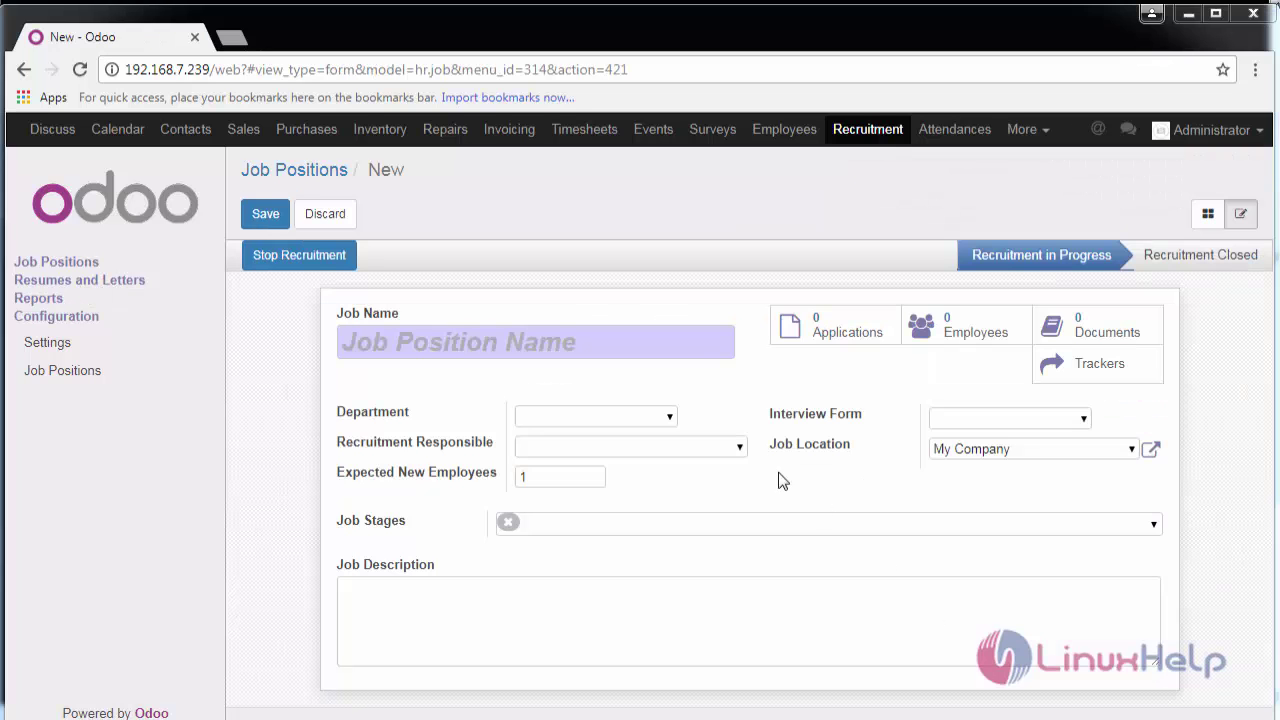
left_click(686, 347)
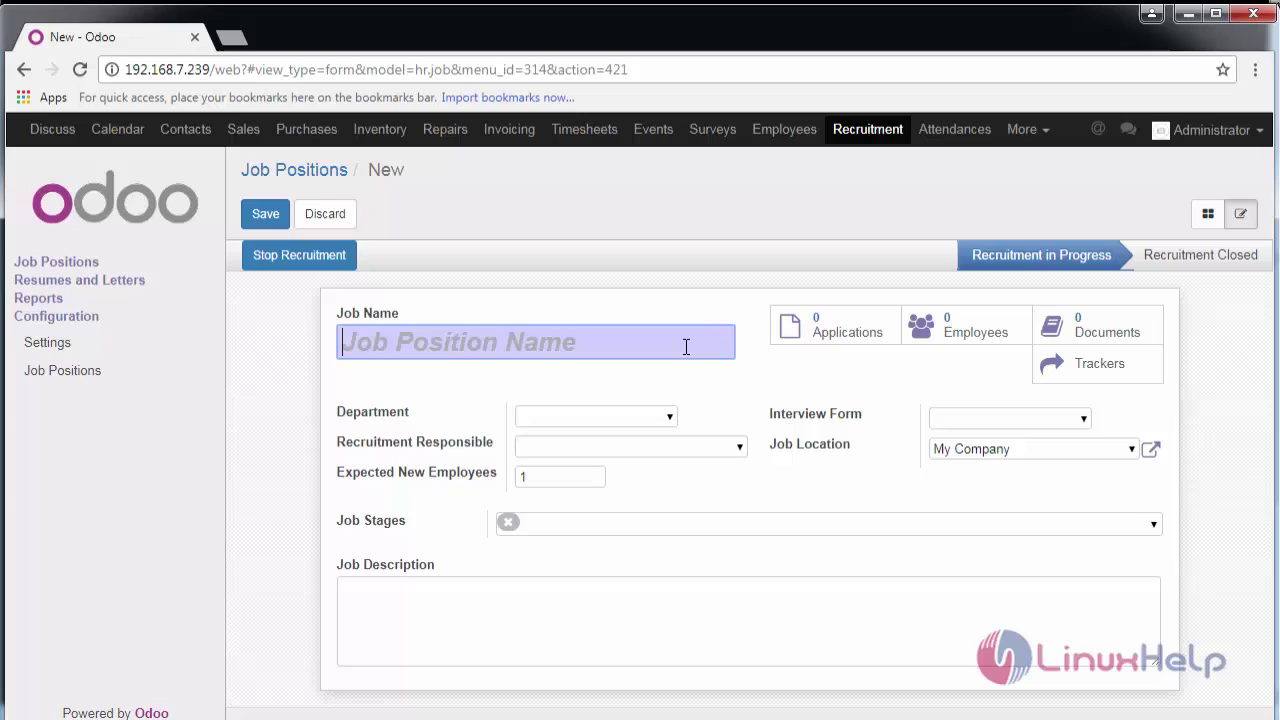
type("position ")
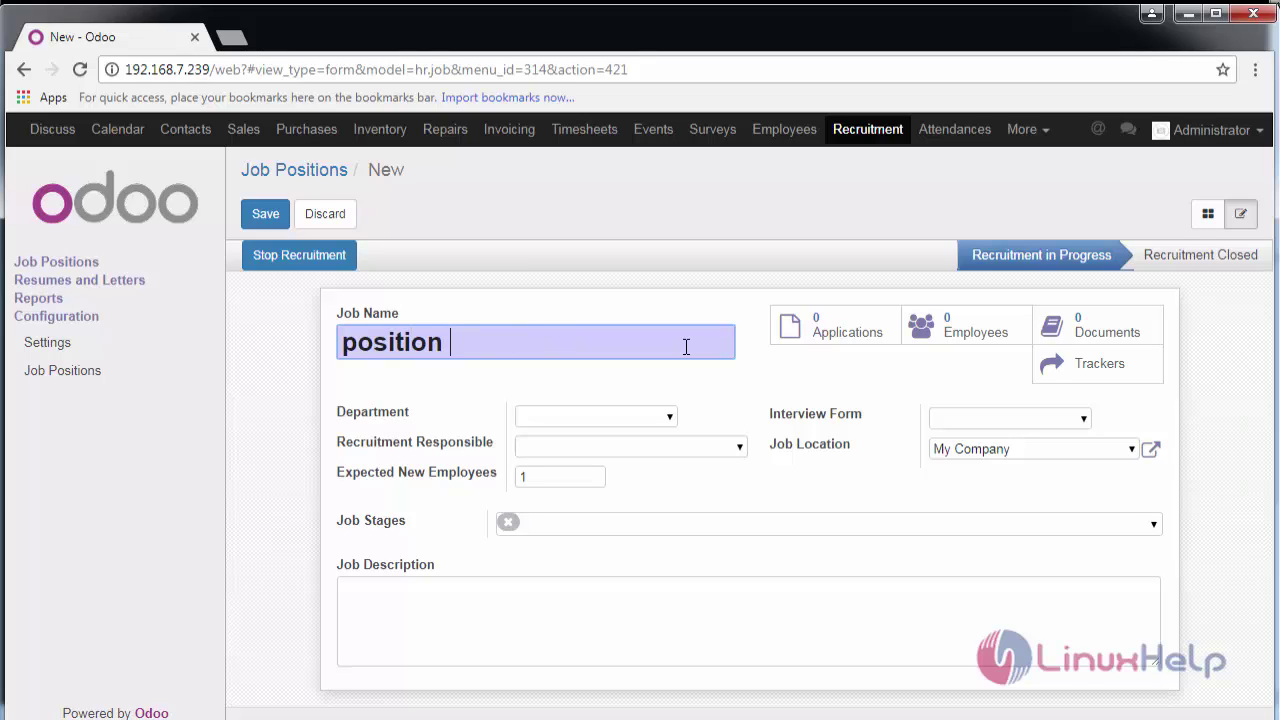
type("for Linu")
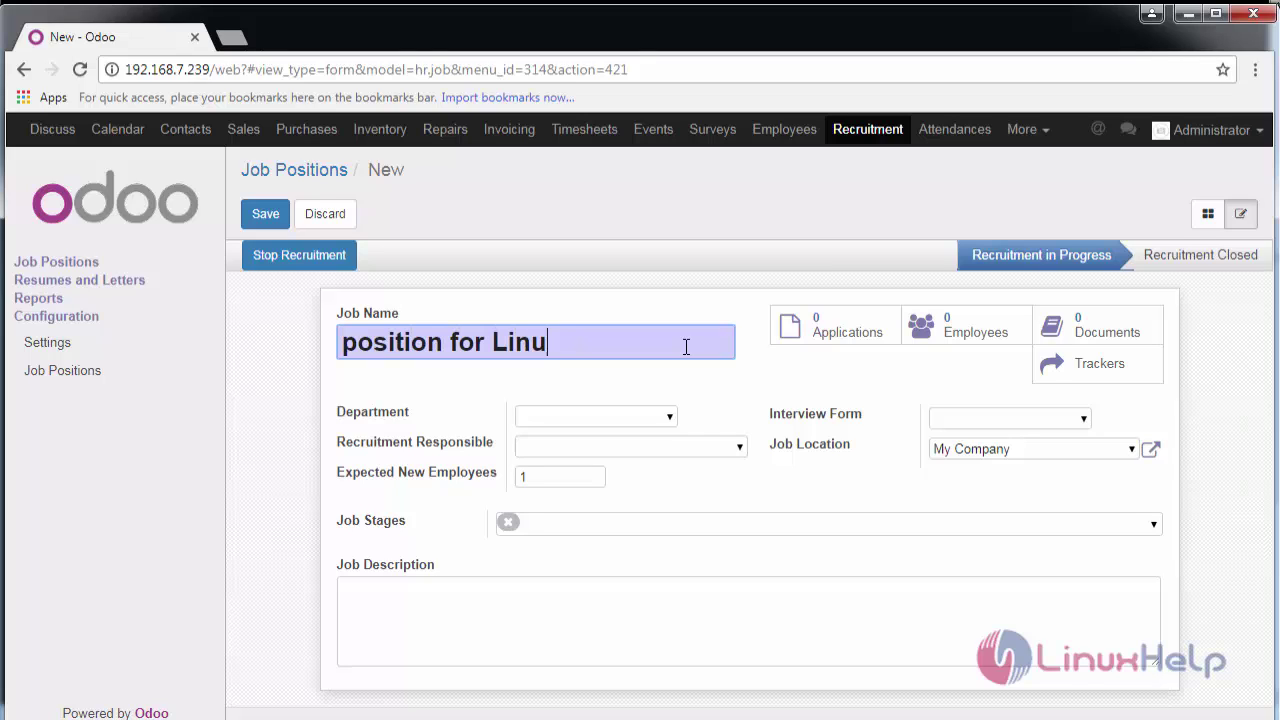
type("x engineer")
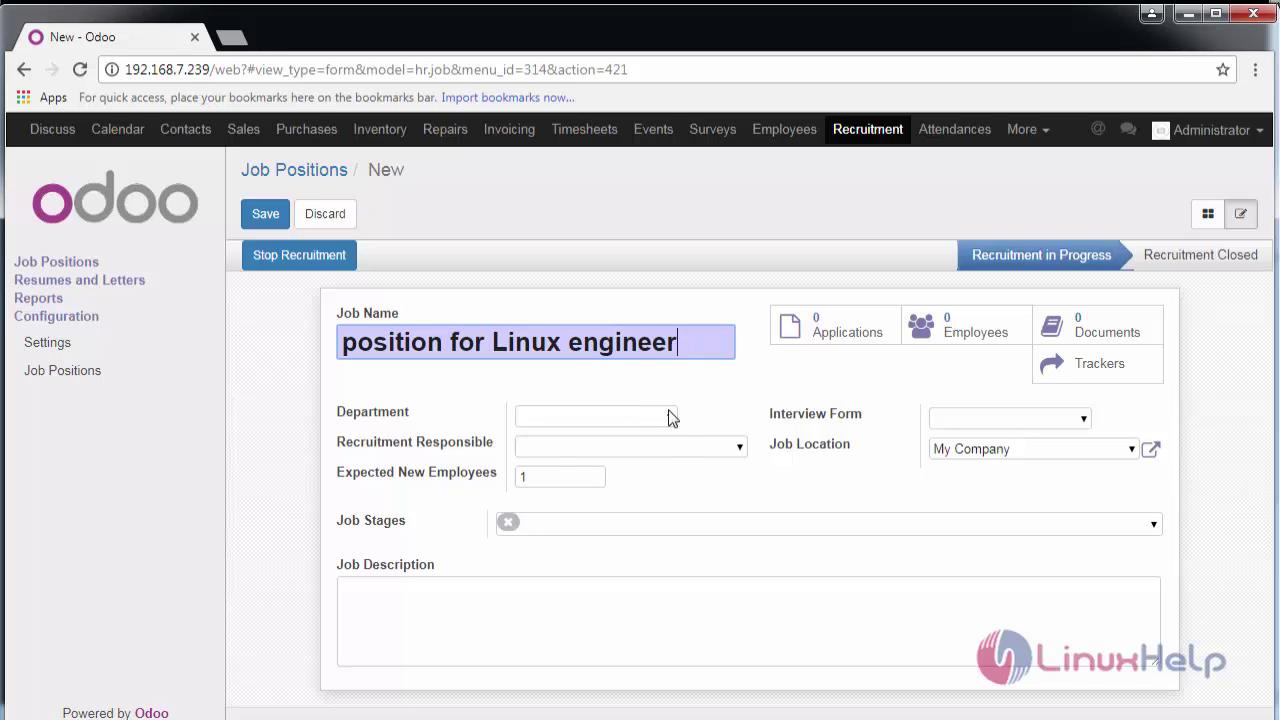
left_click(670, 418)
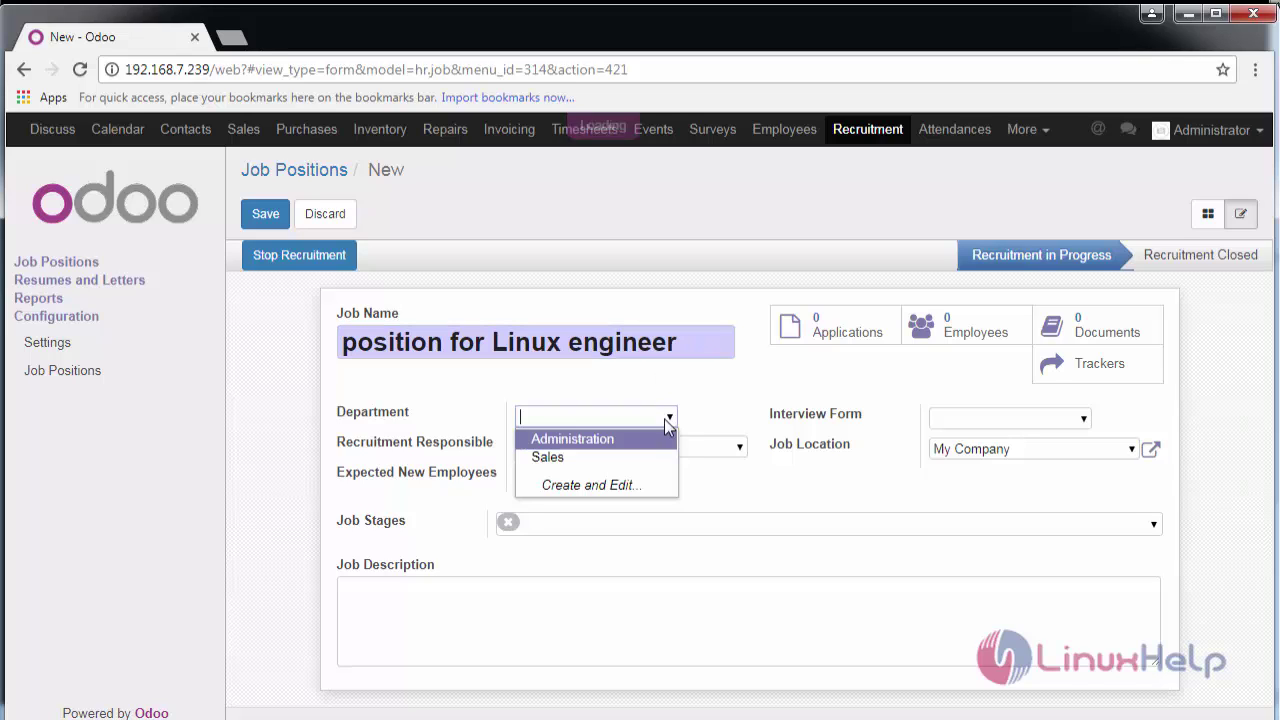
left_click(665, 440)
Make Administrator responsible, expect 10 new employees, and use the Recruitment Form interview.
left_click(738, 451)
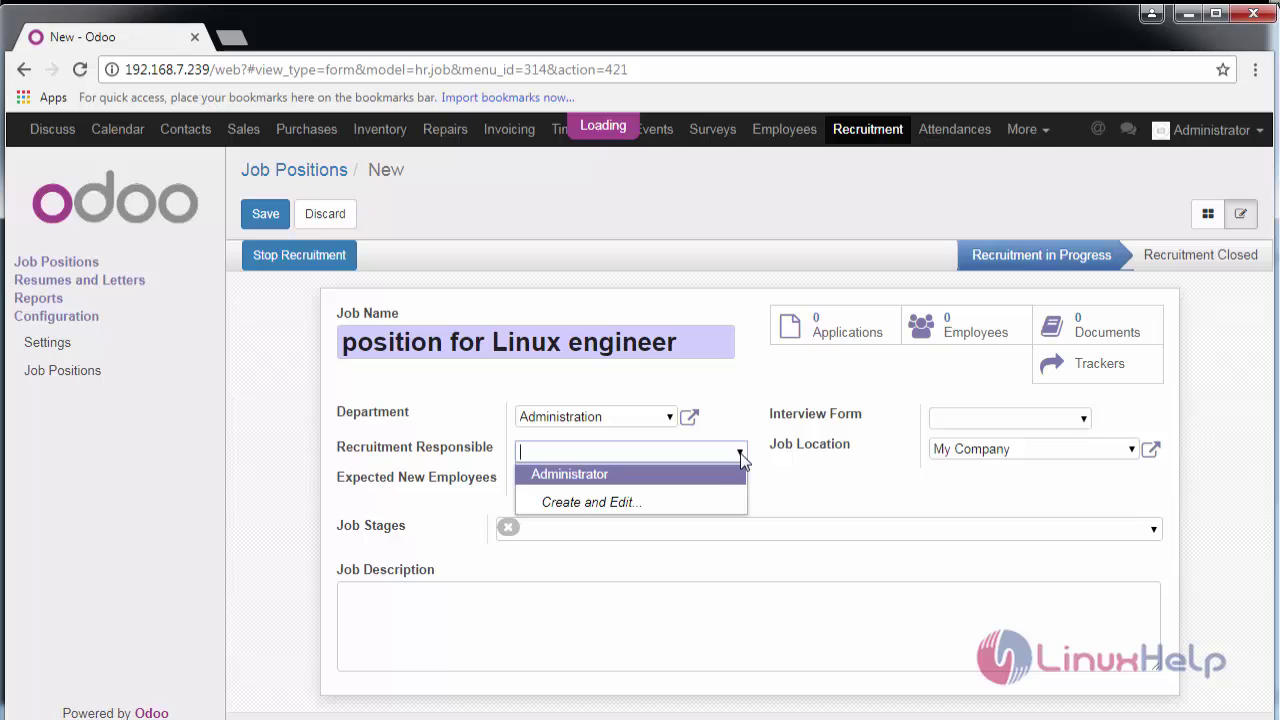
left_click(697, 476)
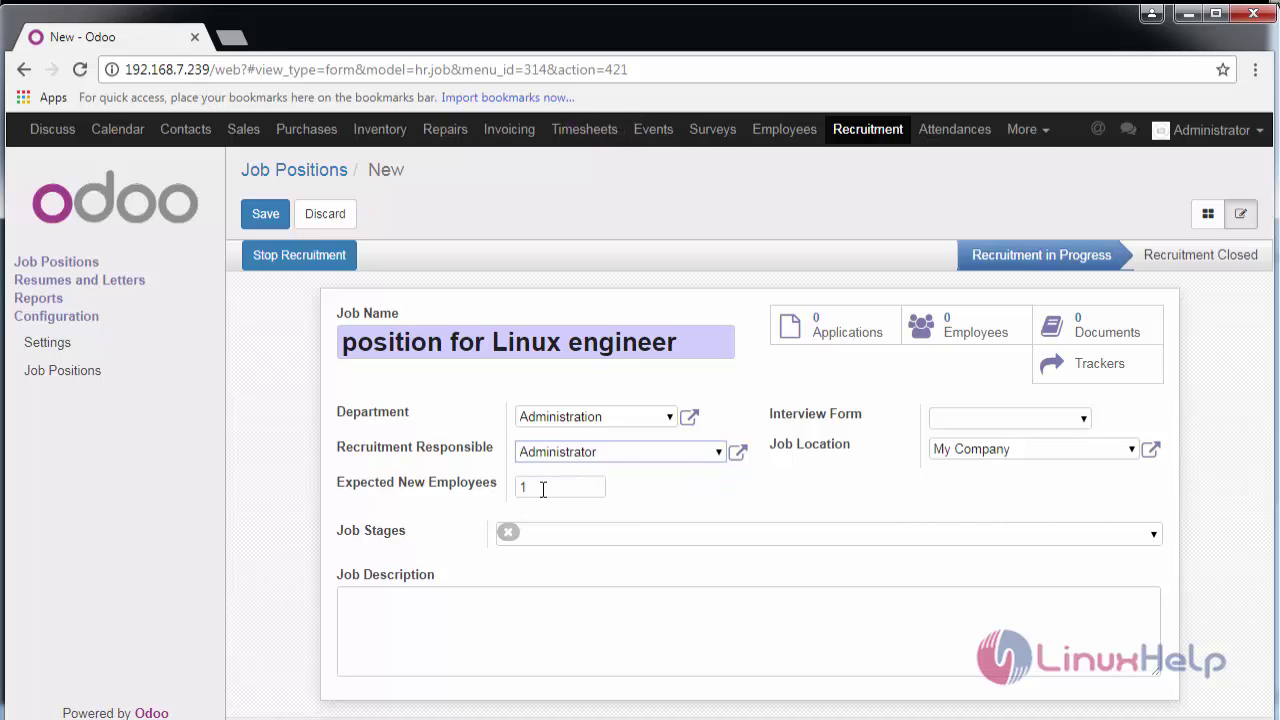
left_click(576, 486)
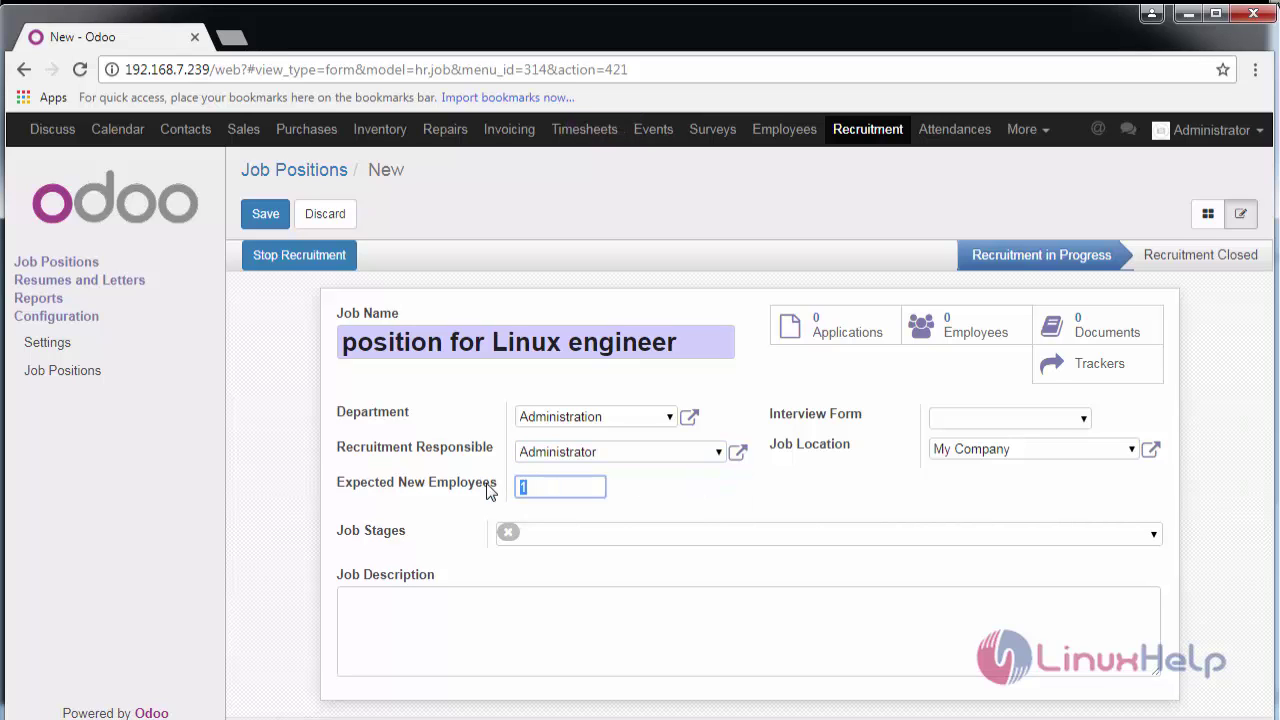
type("10")
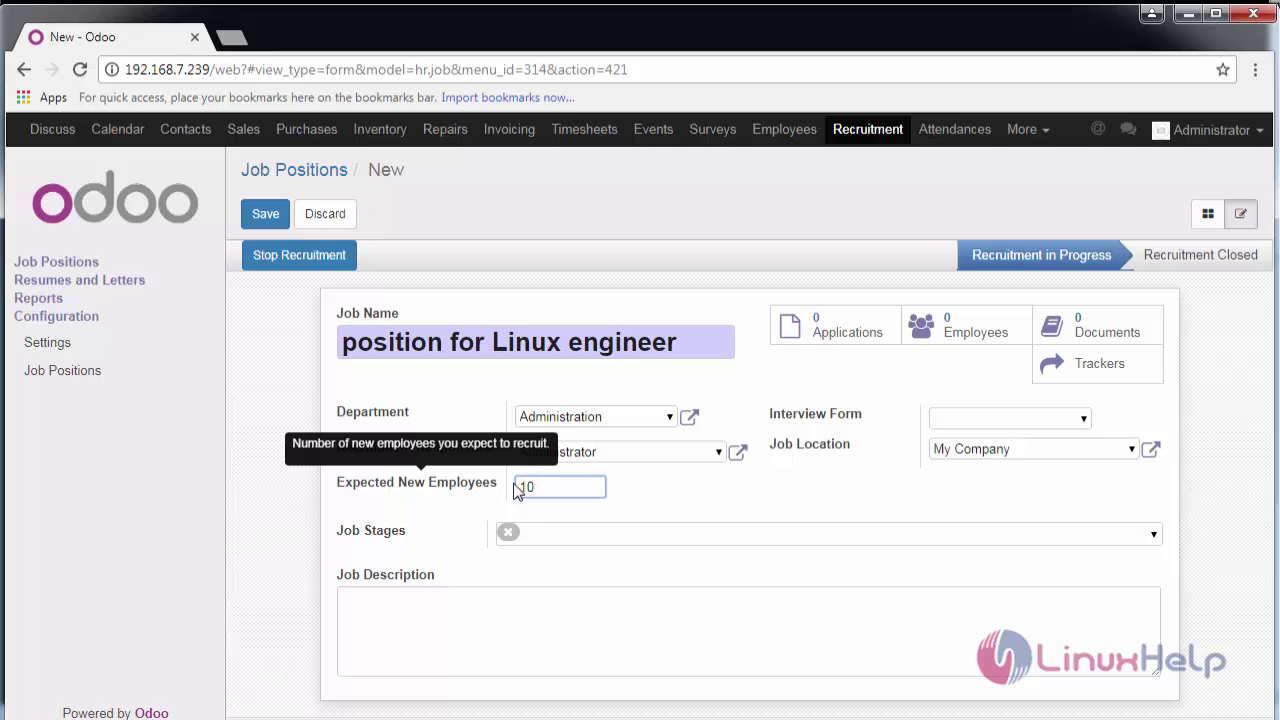
left_click(1084, 420)
left_click(1062, 440)
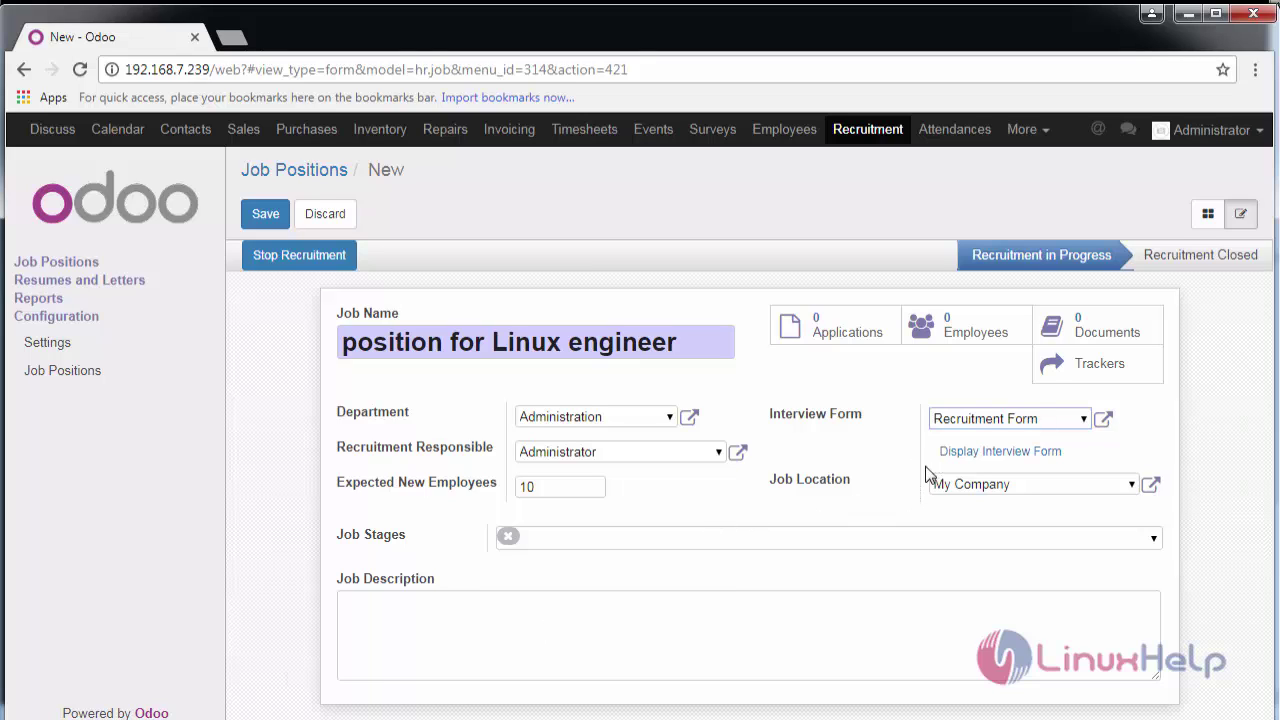
left_click(993, 455)
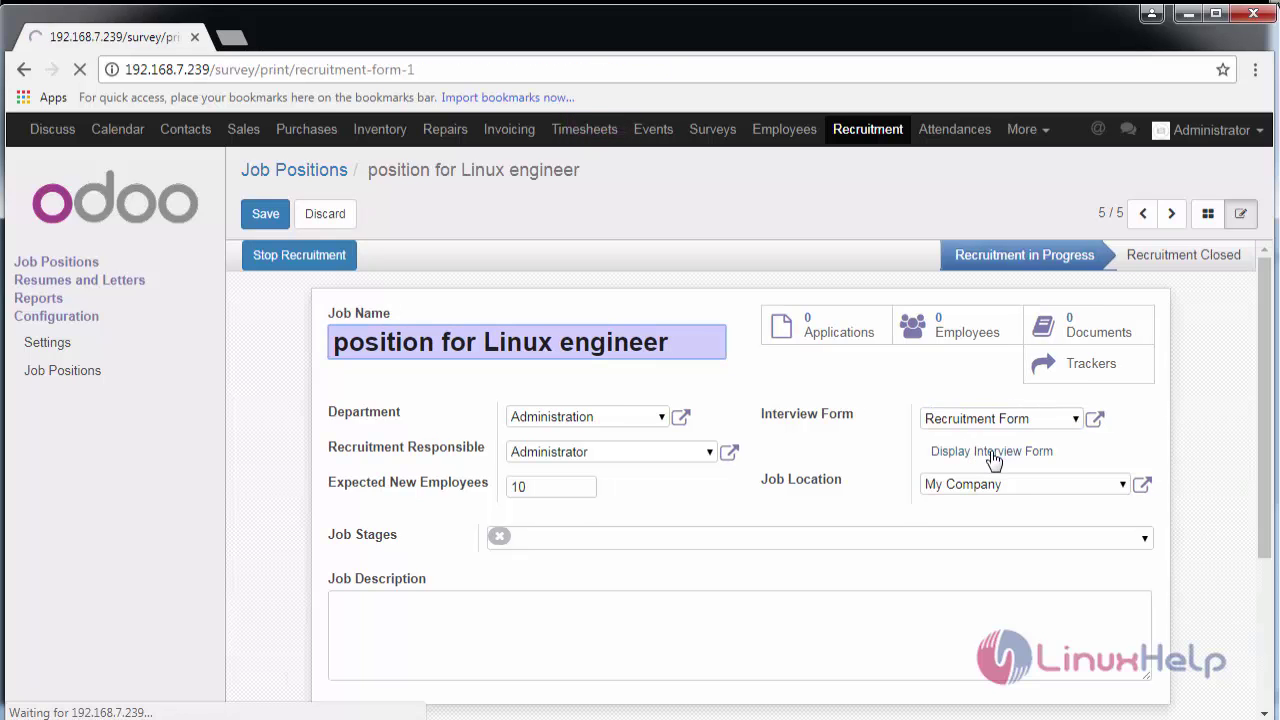
scroll(863, 451, "down", 10)
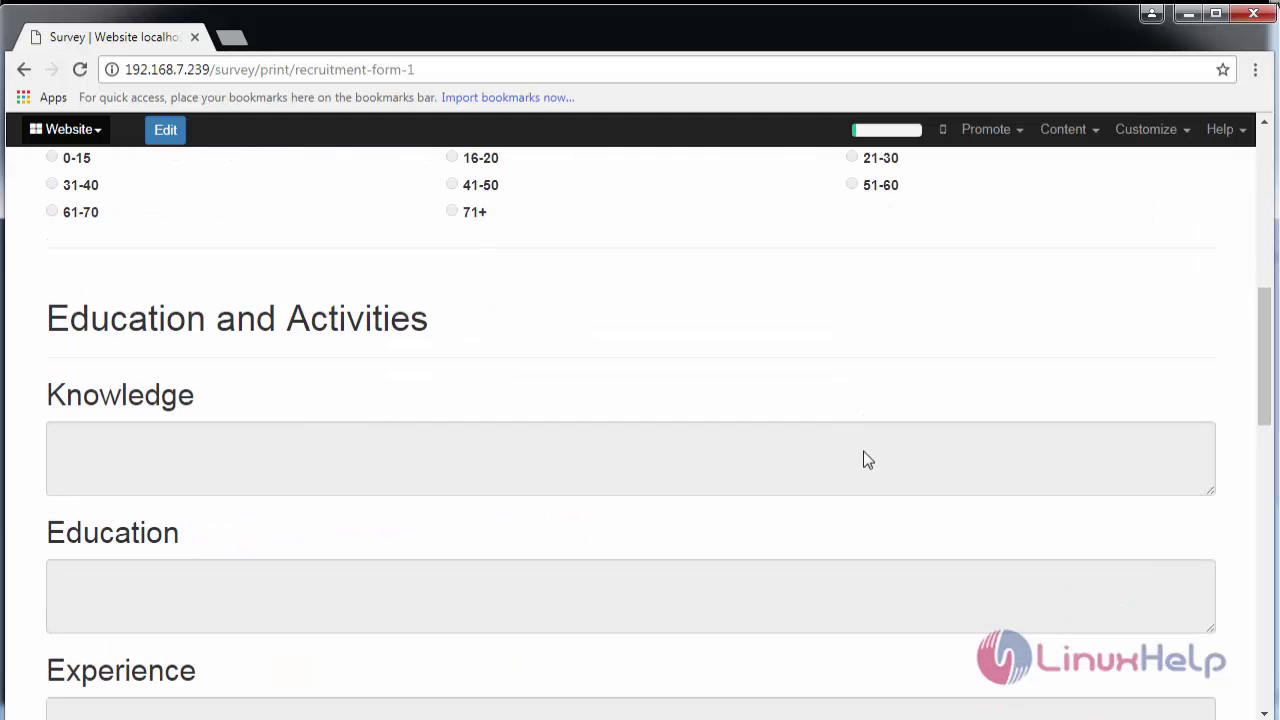
scroll(863, 451, "down", 6)
scroll(864, 453, "down", 6)
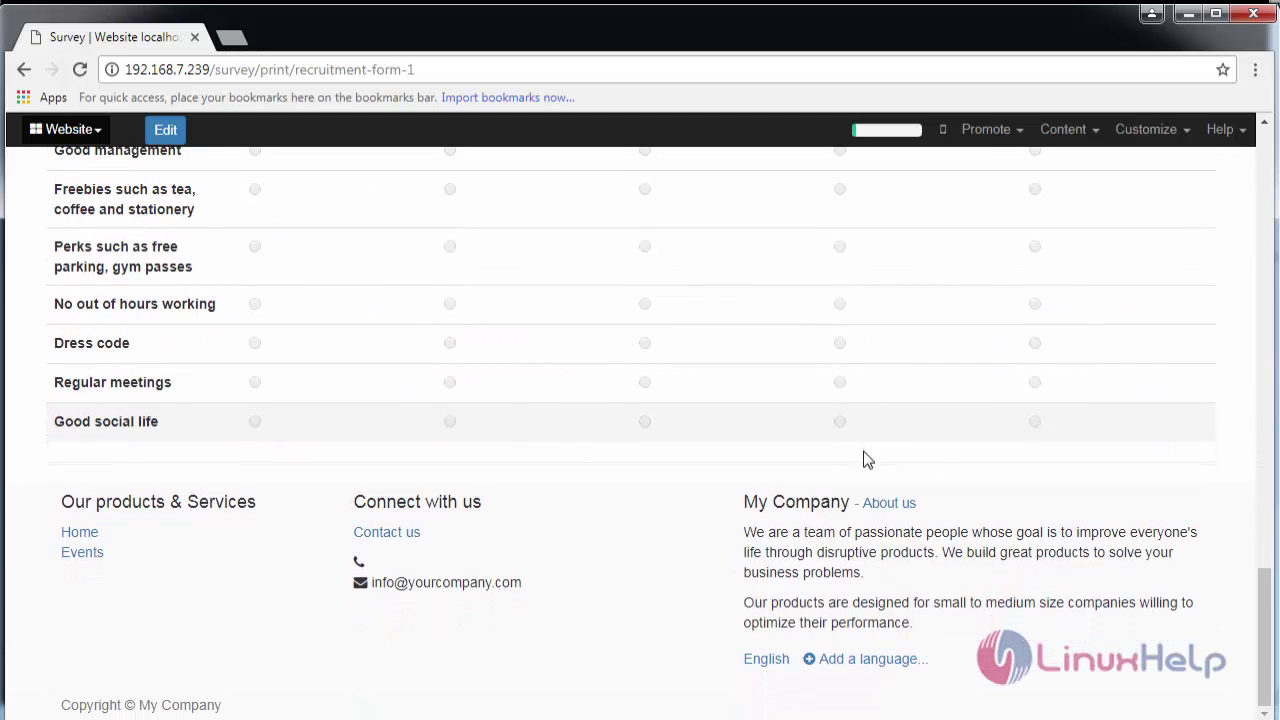
left_click(24, 70)
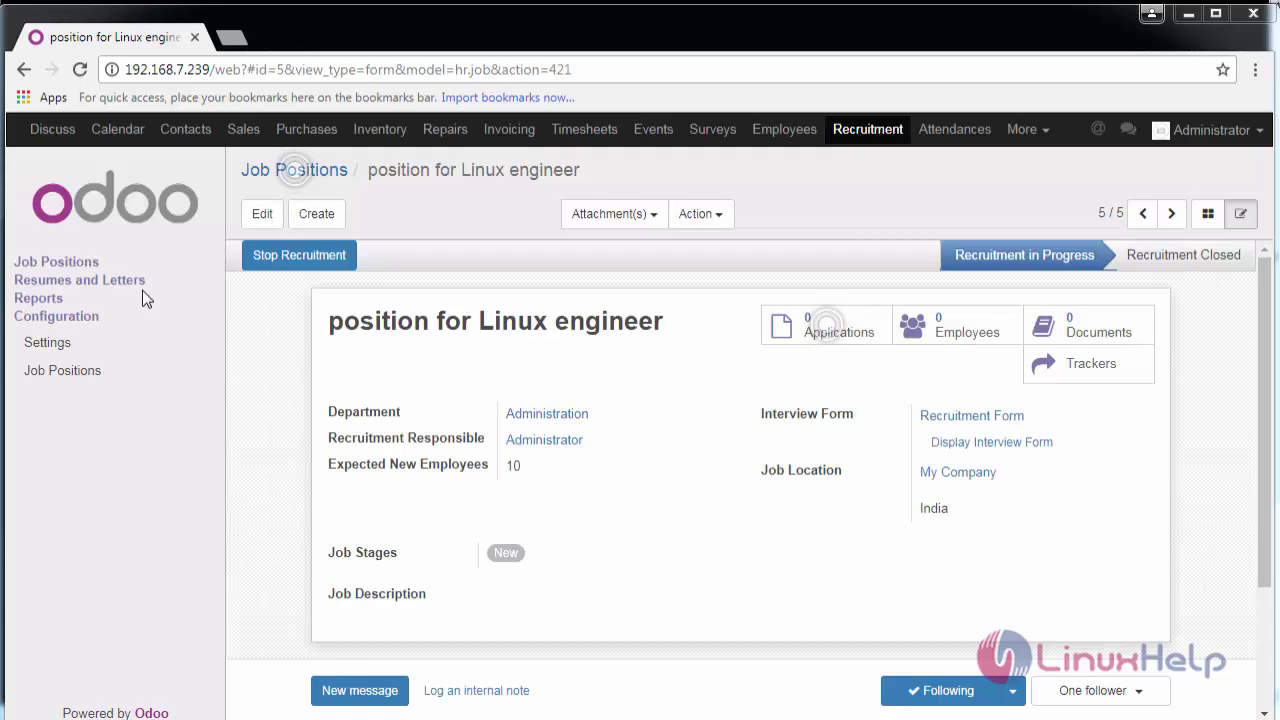
Go back to the Recruitment Job Positions overview listing 'position for Linux engineer'.
left_click(77, 262)
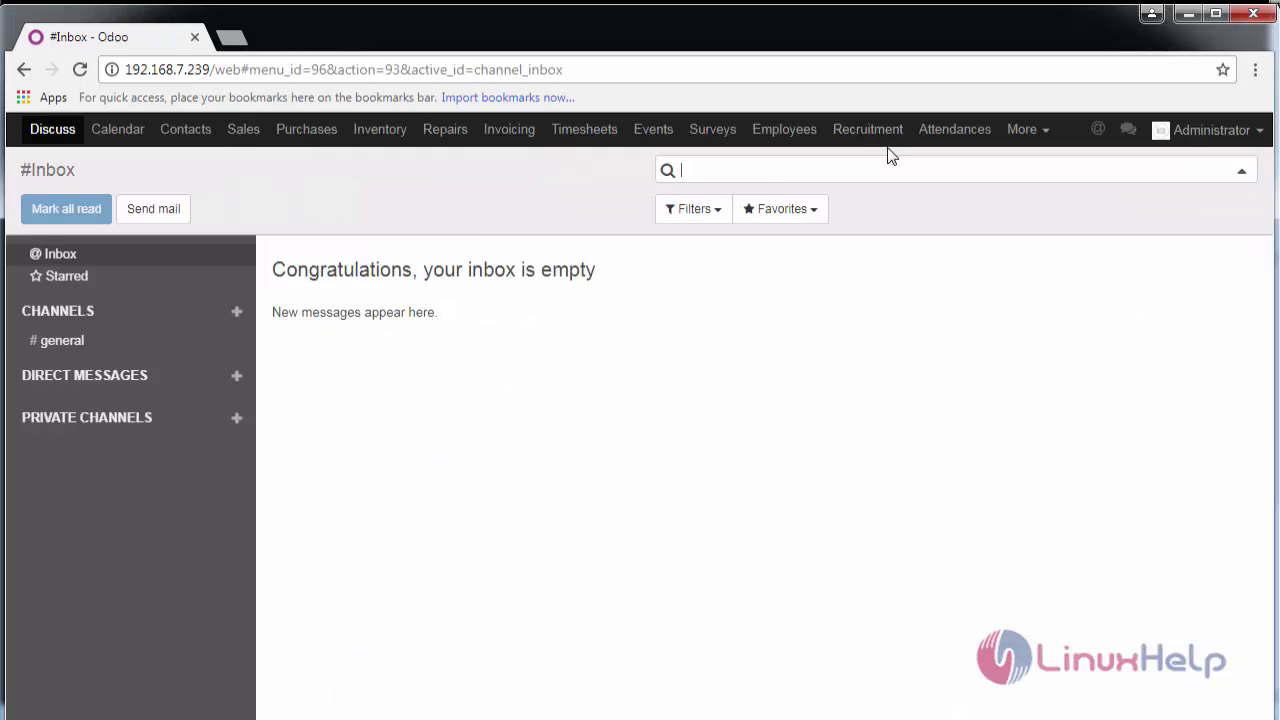
left_click(880, 132)
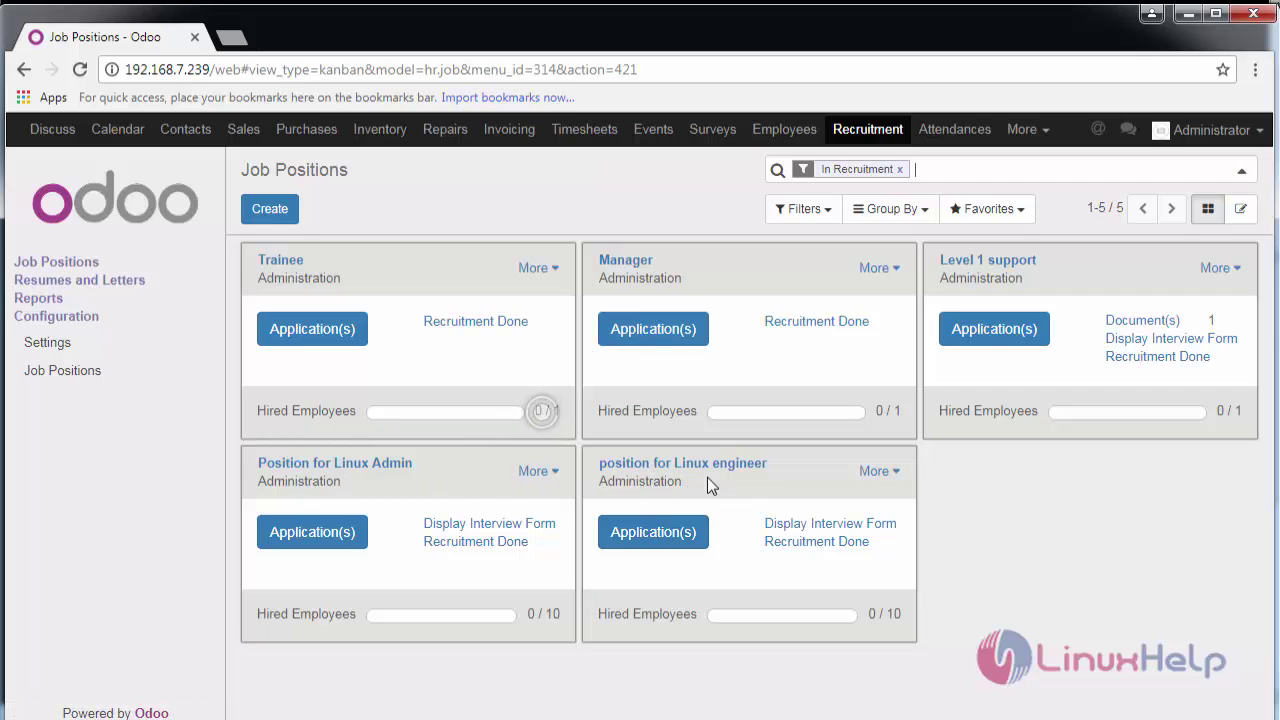
Open the Linux engineer applications and add a Shortlisted stage column.
left_click(684, 545)
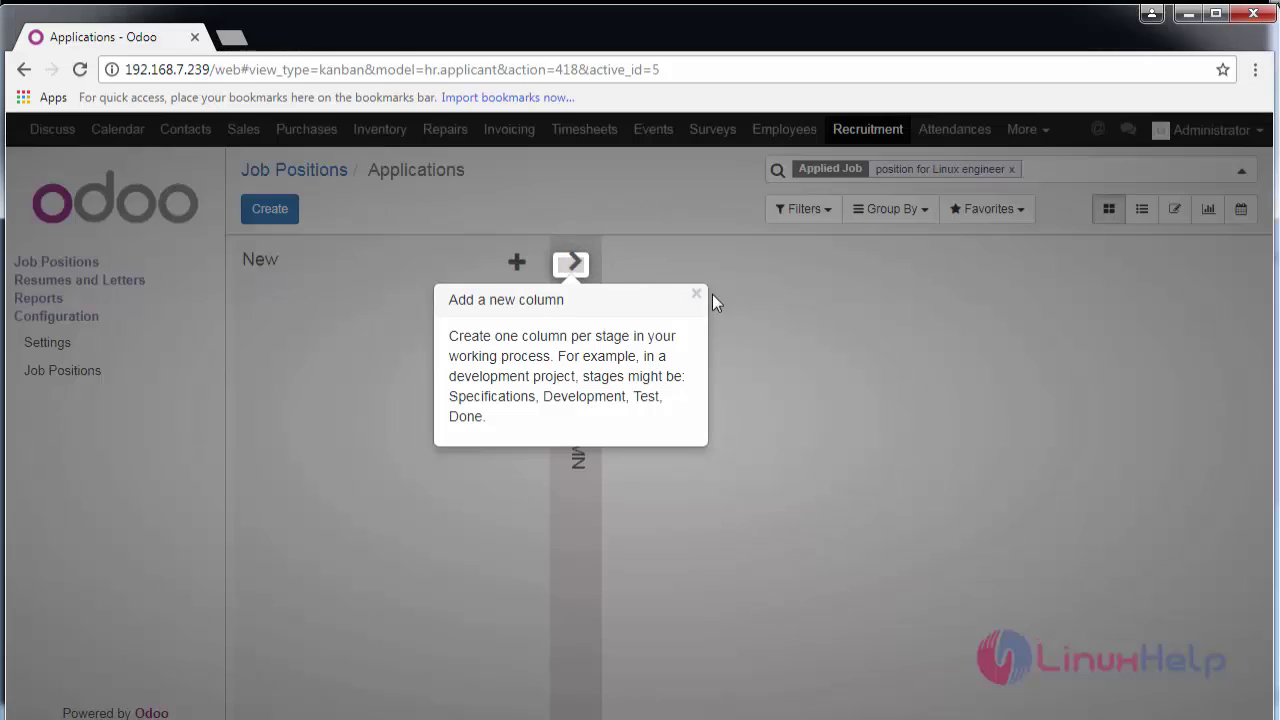
left_click(706, 300)
left_click(594, 343)
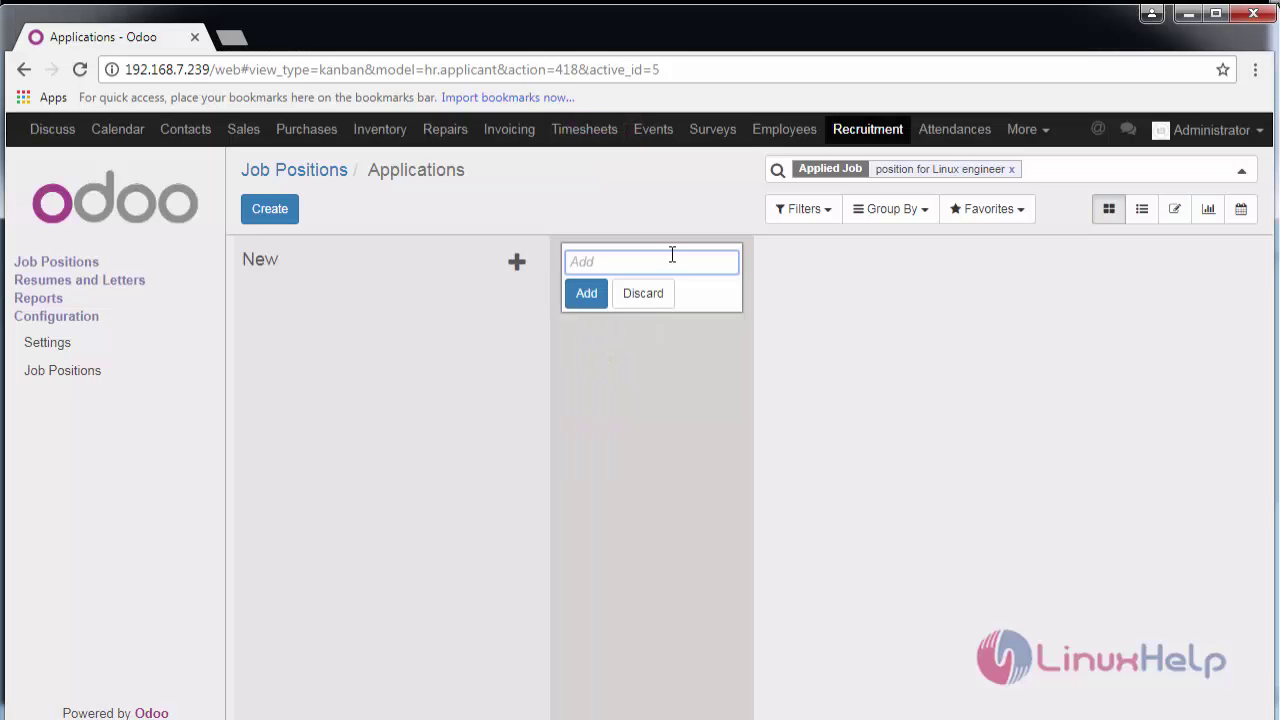
type("Shortlisted")
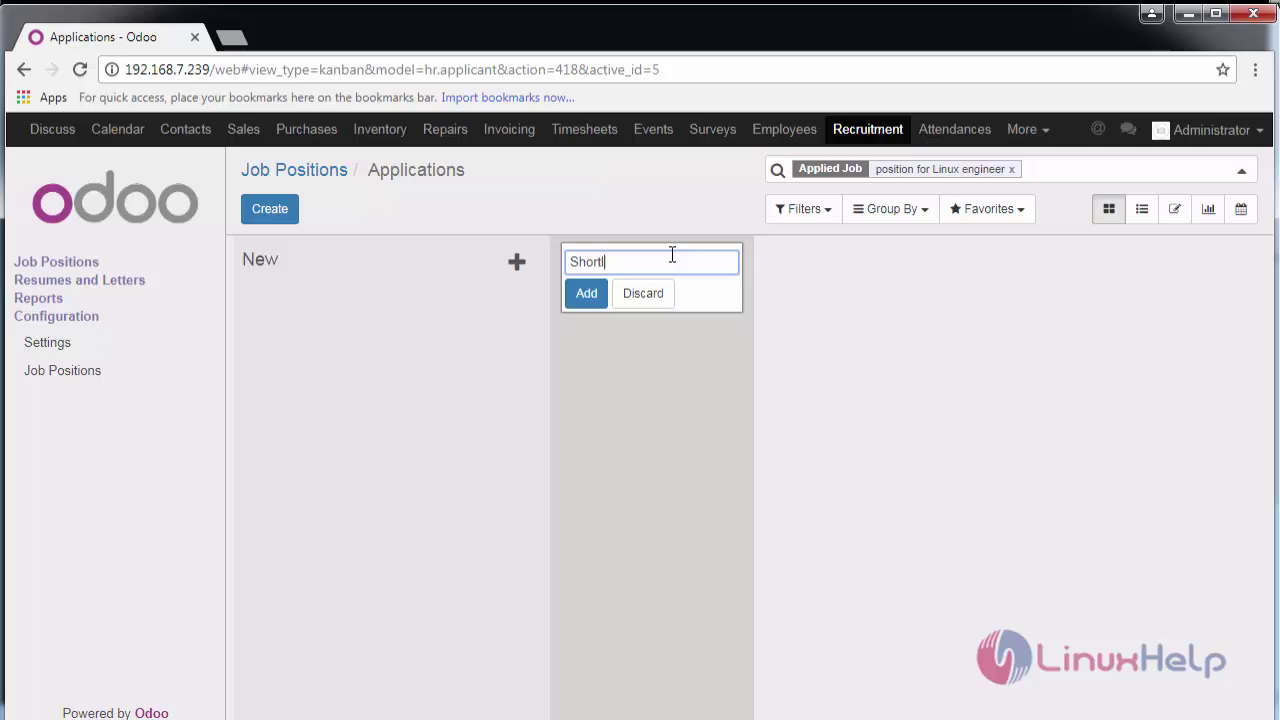
left_click(594, 294)
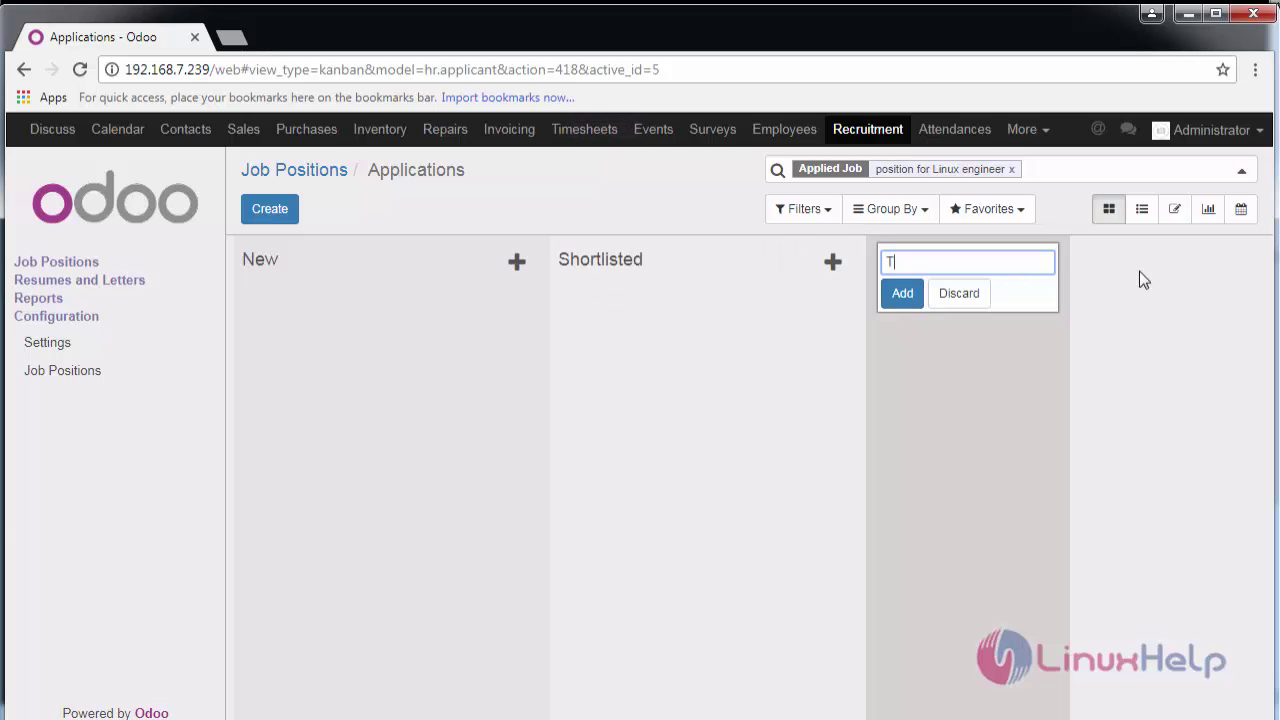
Add a Final Round stage column after Shortlisted.
type("Te")
key("BackSpace")
key("BackSpace")
type("Final Round")
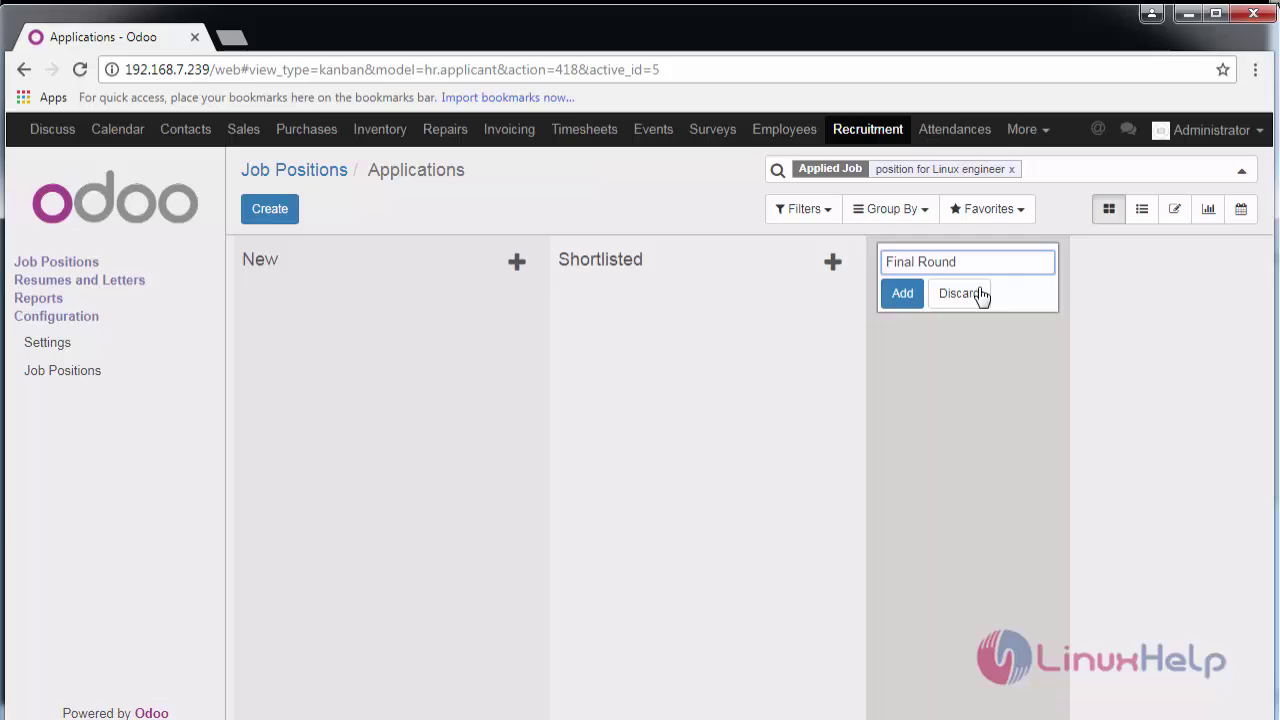
left_click(902, 293)
Start a 'server admin' application, entering the applicant's name and choosing their contact.
left_click(272, 218)
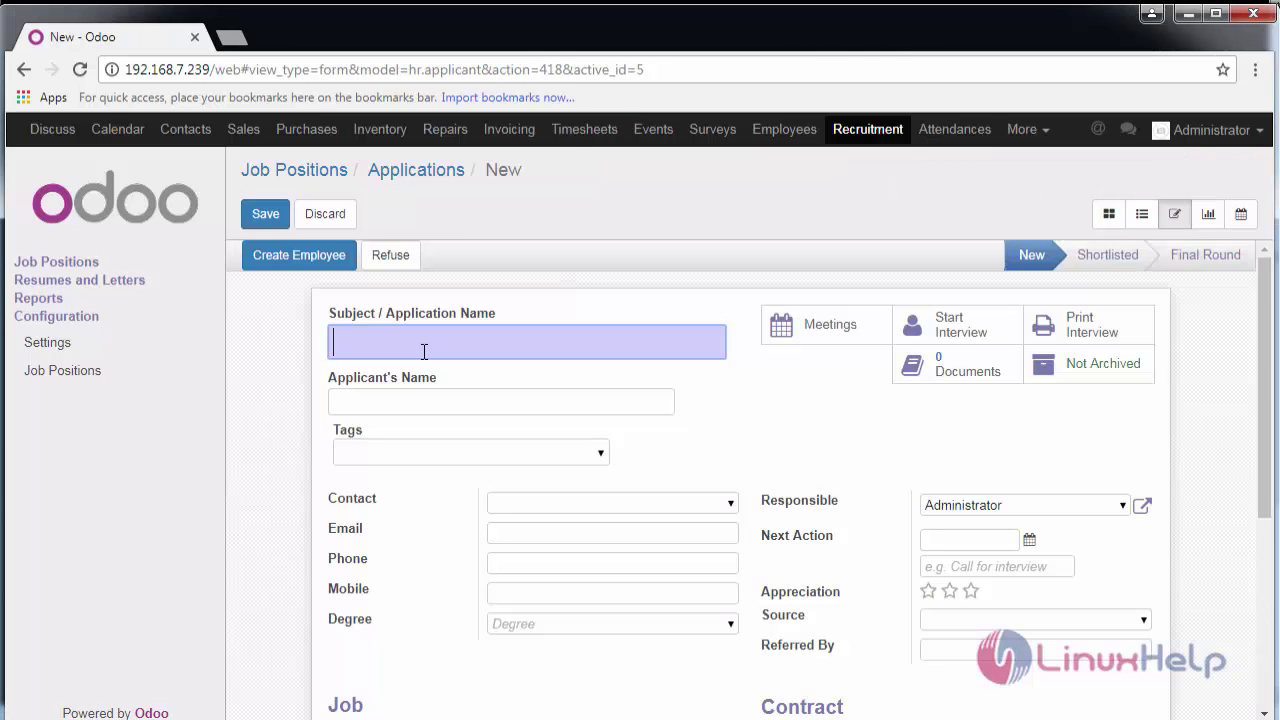
type("server admin")
left_click(458, 404)
type("Akash")
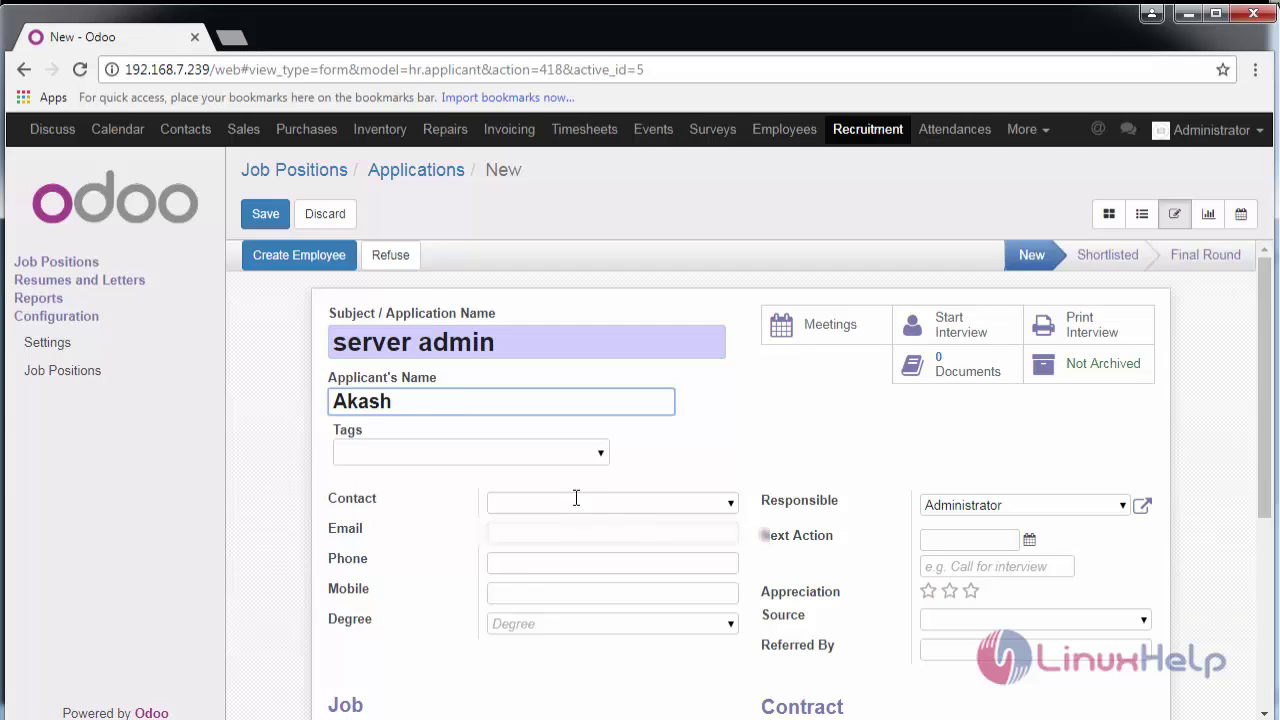
left_click(730, 505)
left_click(660, 535)
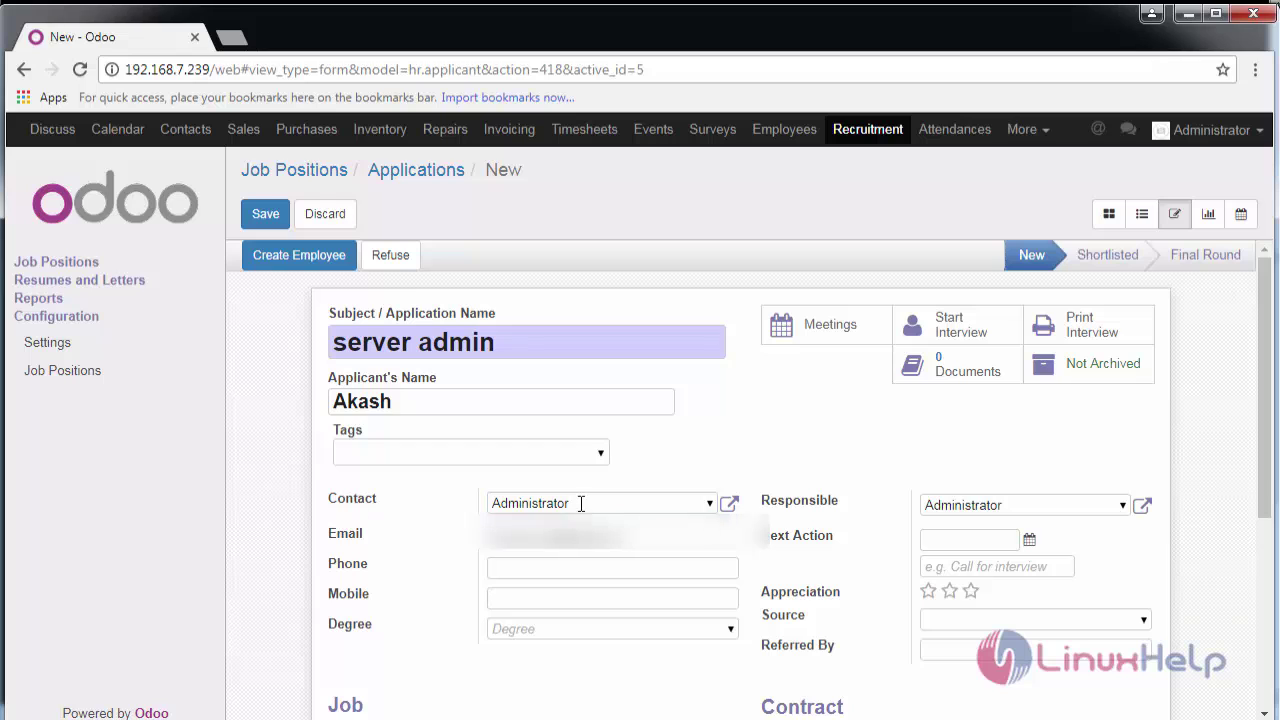
Add the applicant's phone number, Graduate degree and a 07/20/2017 next action, then save.
left_click(696, 568)
type("188888888")
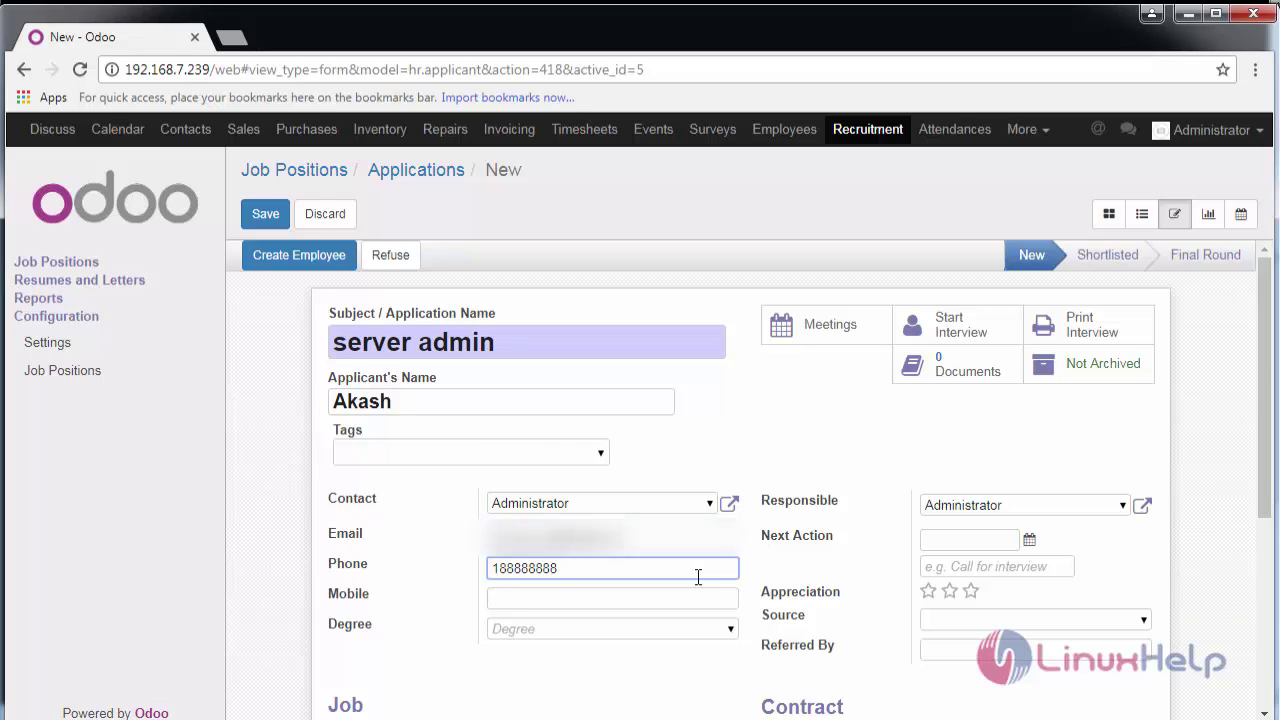
scroll(873, 521, "down", 2)
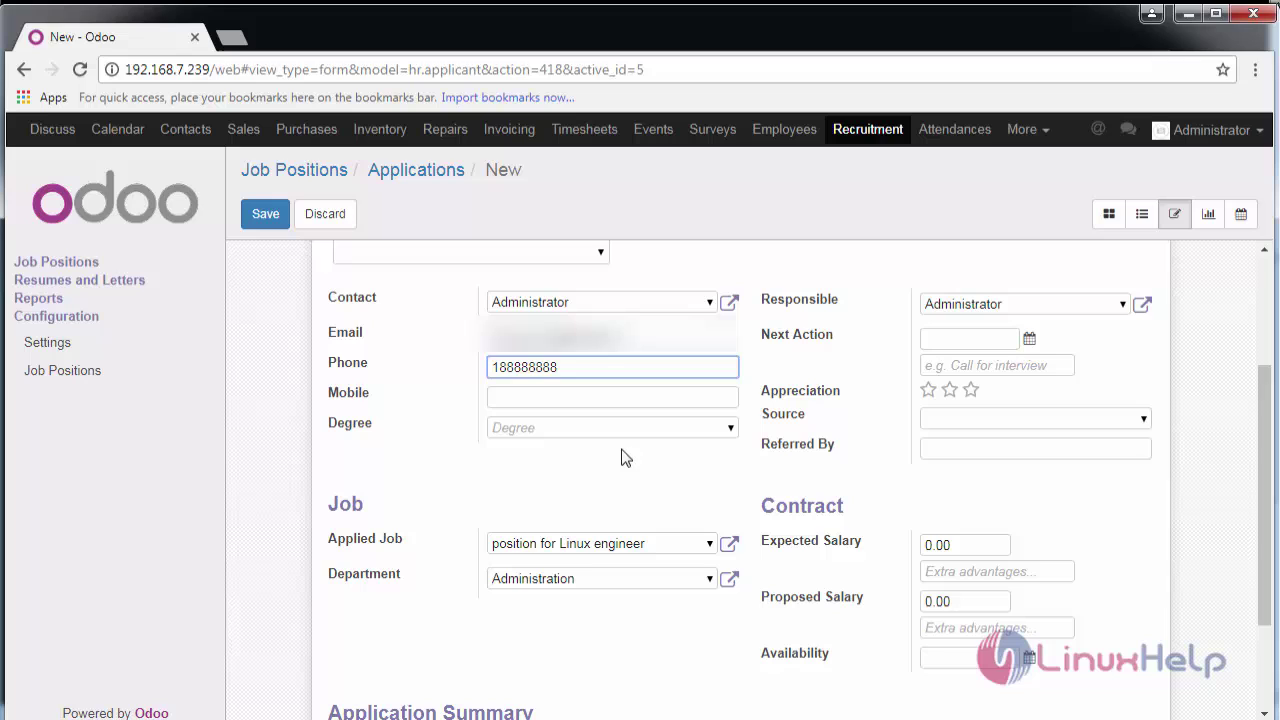
left_click(731, 440)
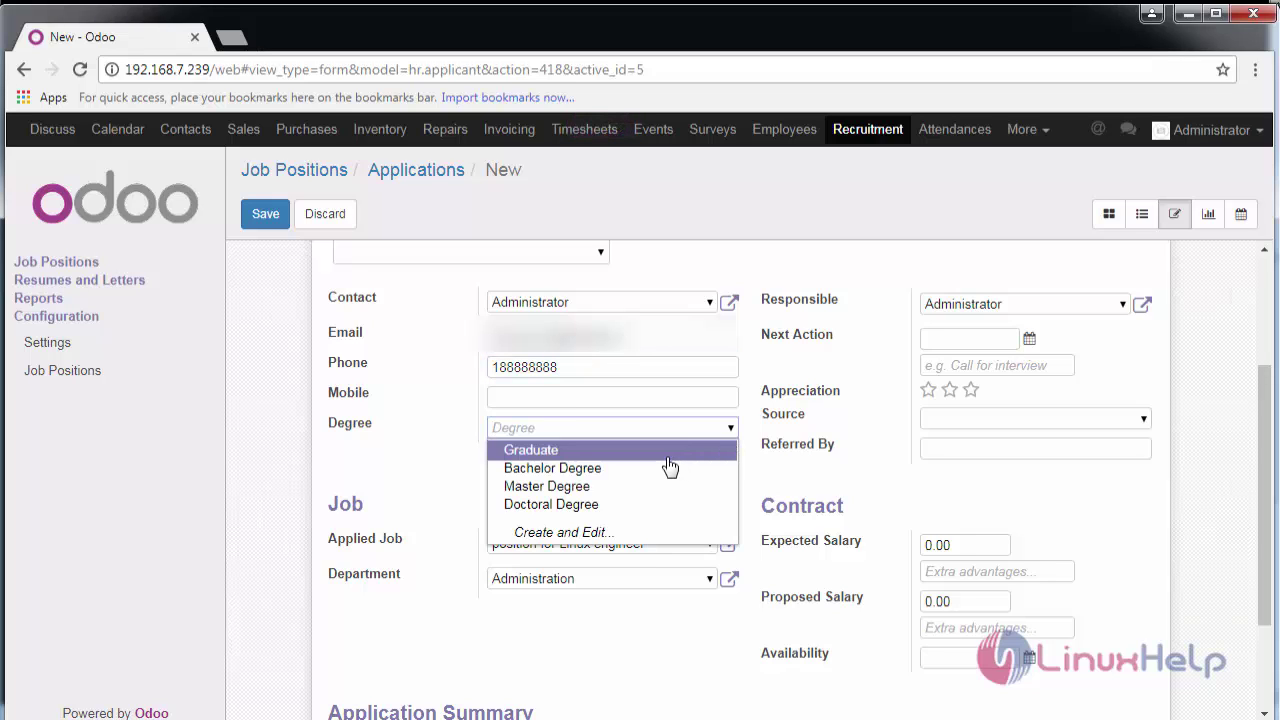
left_click(668, 450)
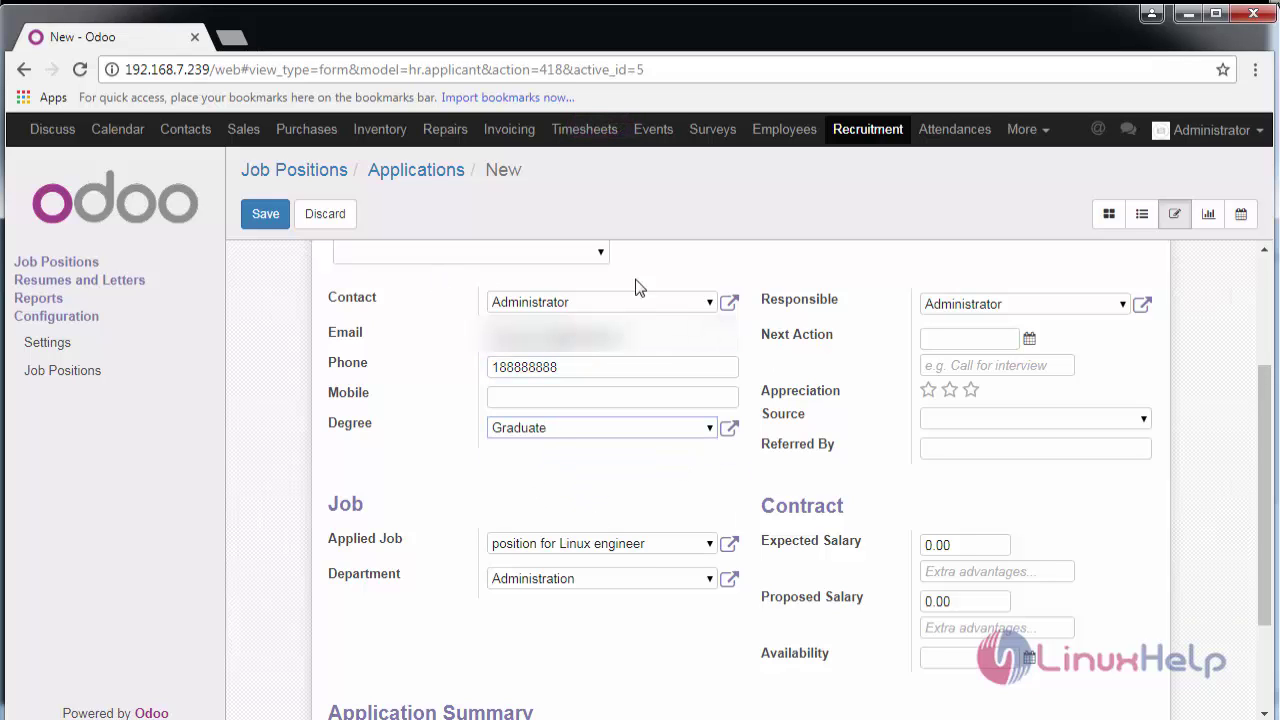
left_click(1031, 341)
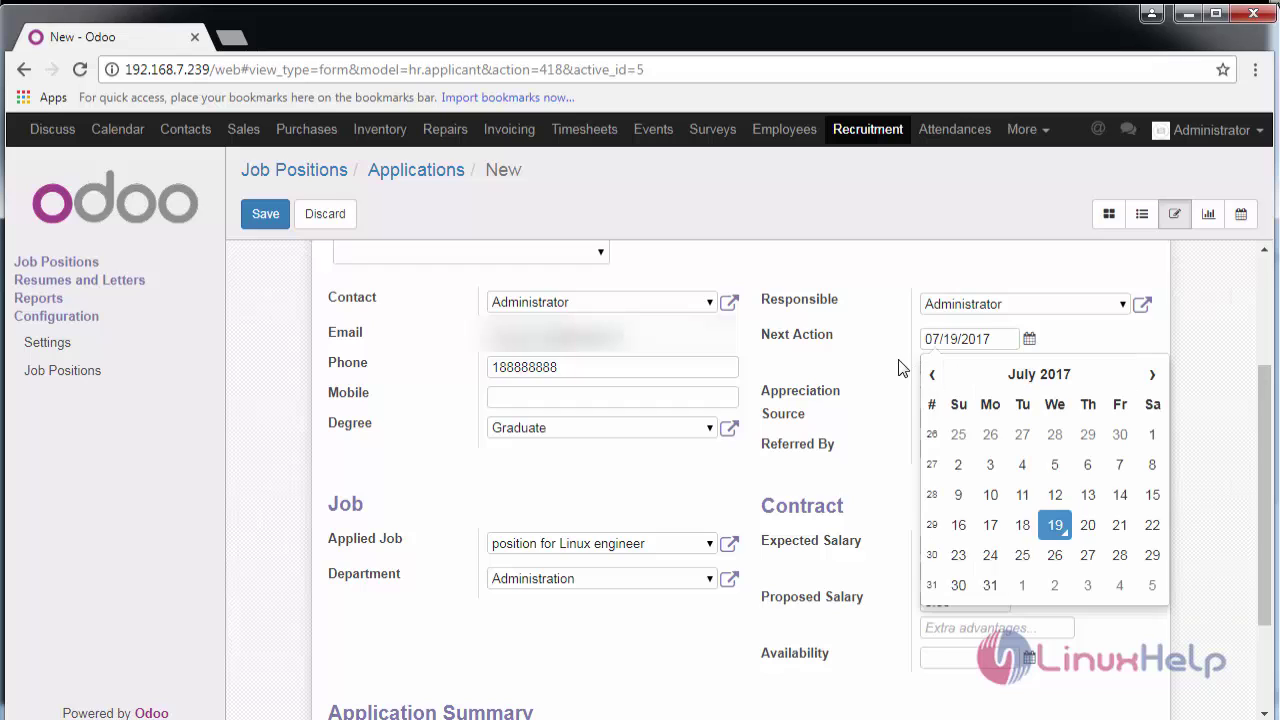
left_click(1087, 527)
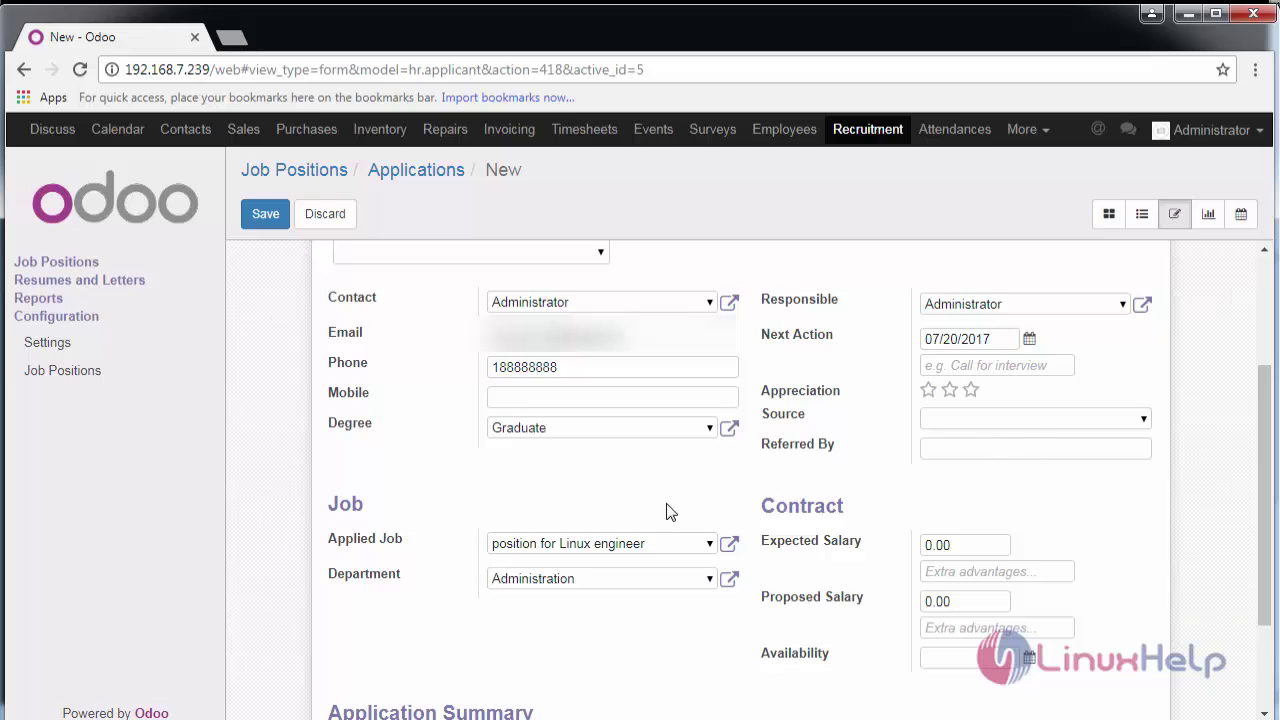
scroll(670, 512, "up", 3)
left_click(265, 213)
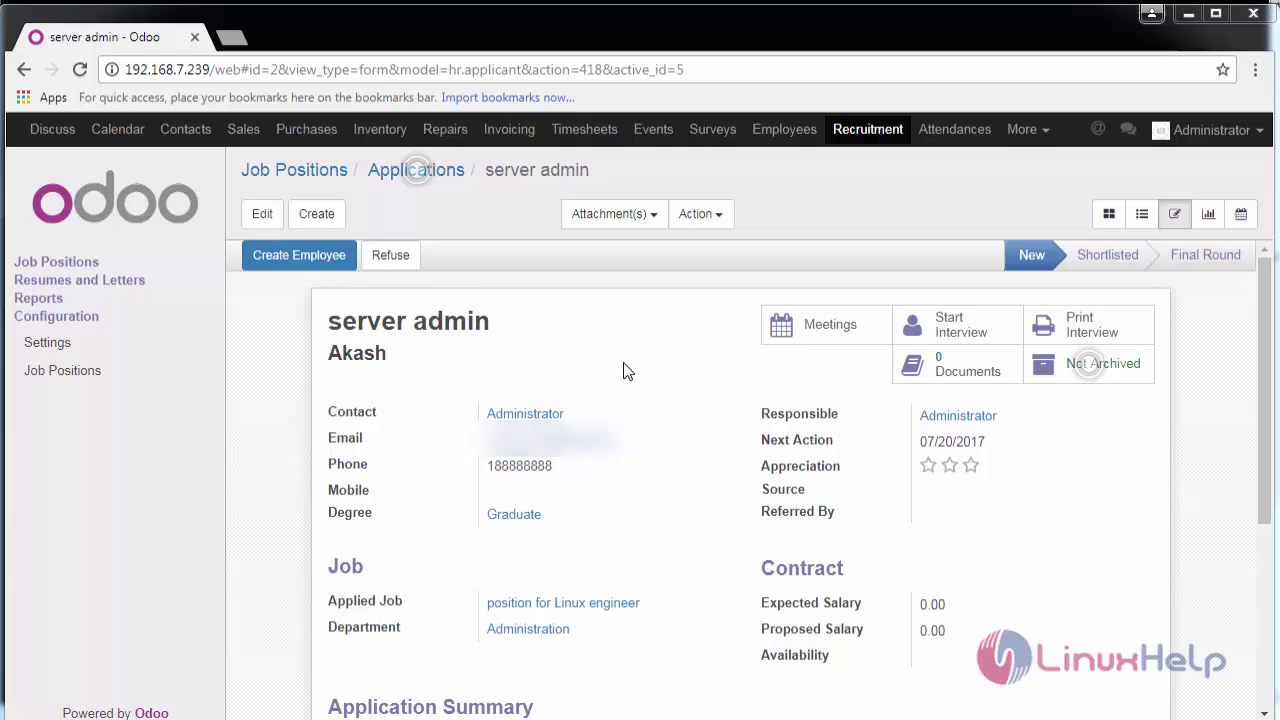
Add a document named 'Resume' with test.odt as its file content and save it.
left_click(265, 216)
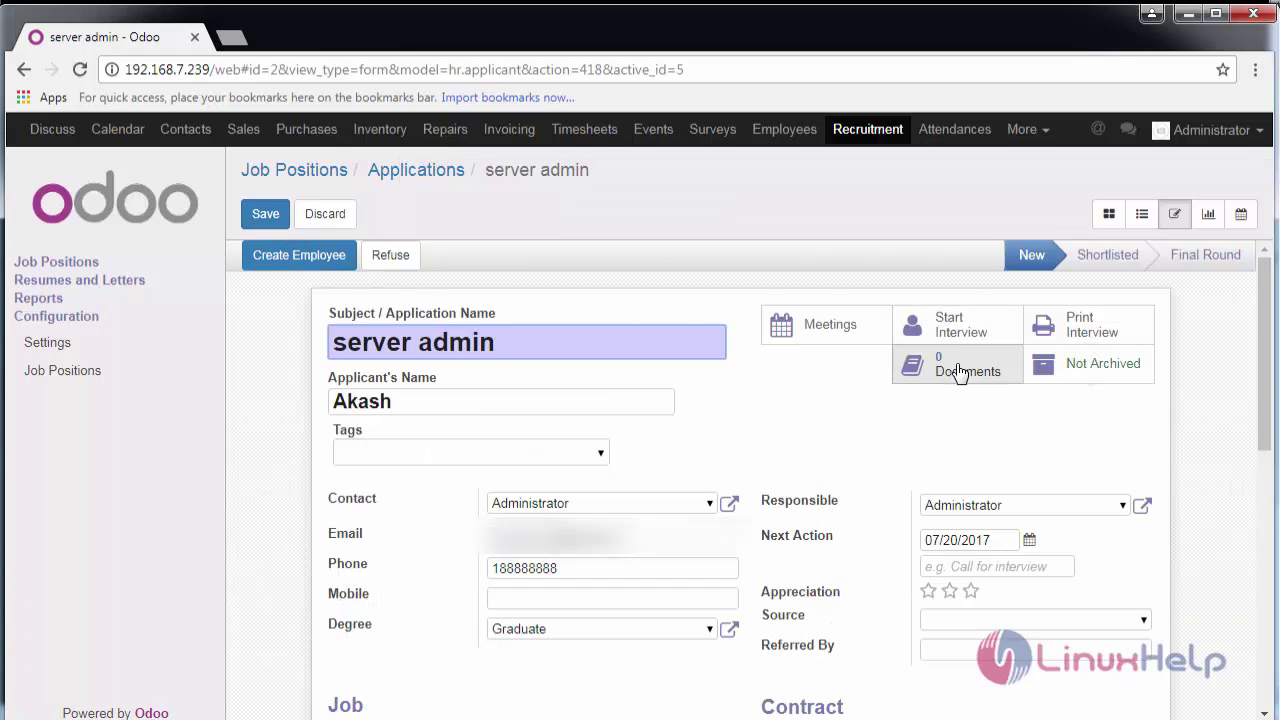
left_click(958, 372)
left_click(270, 213)
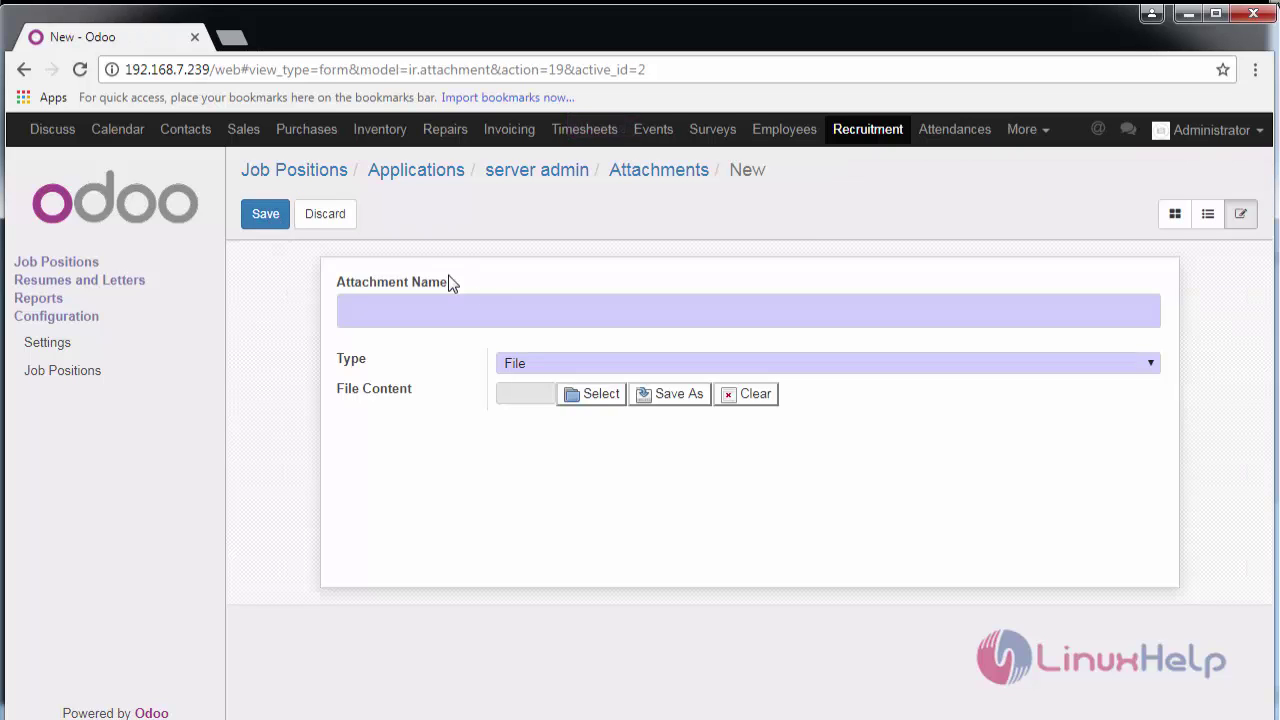
left_click(499, 313)
type("Resume")
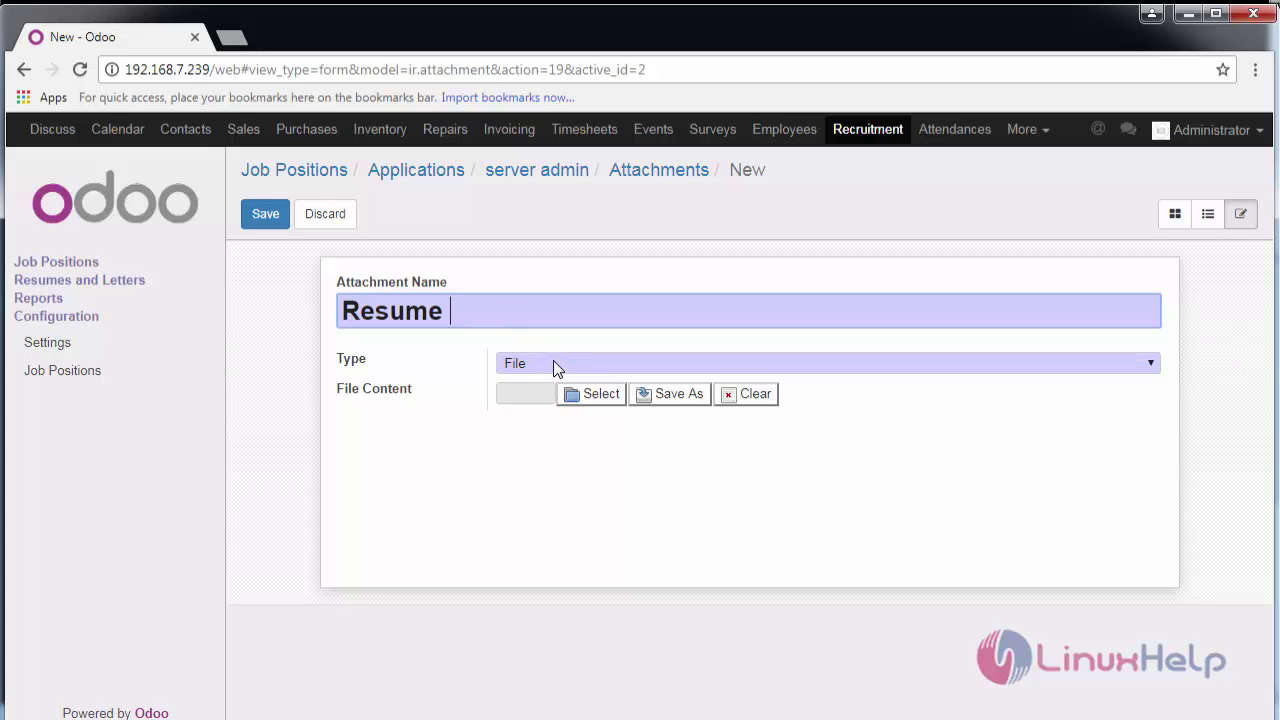
left_click(590, 396)
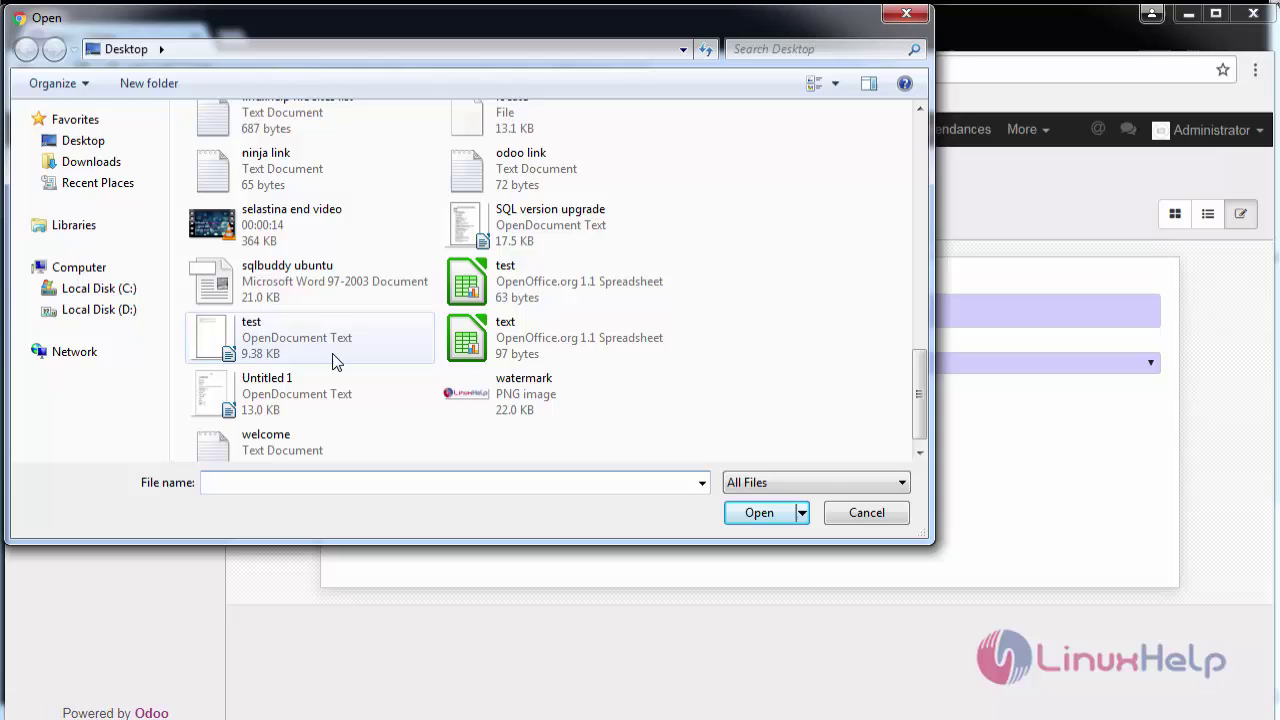
left_click(334, 356)
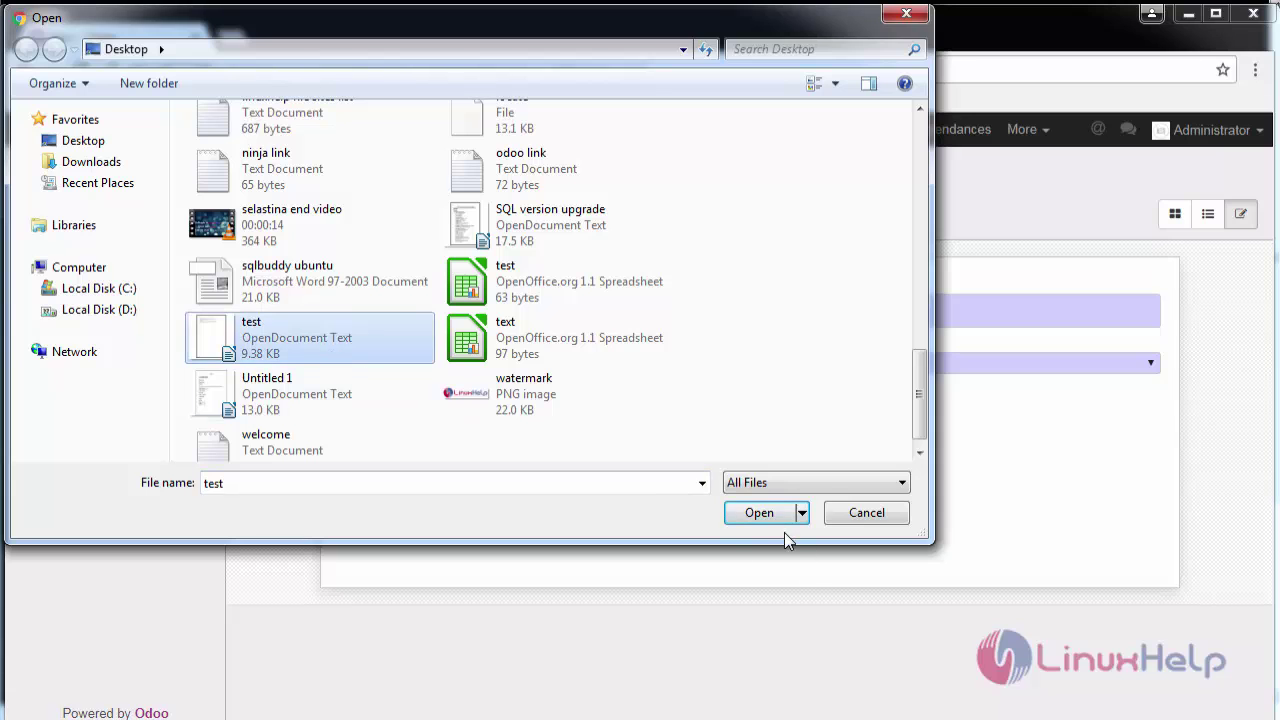
left_click(766, 514)
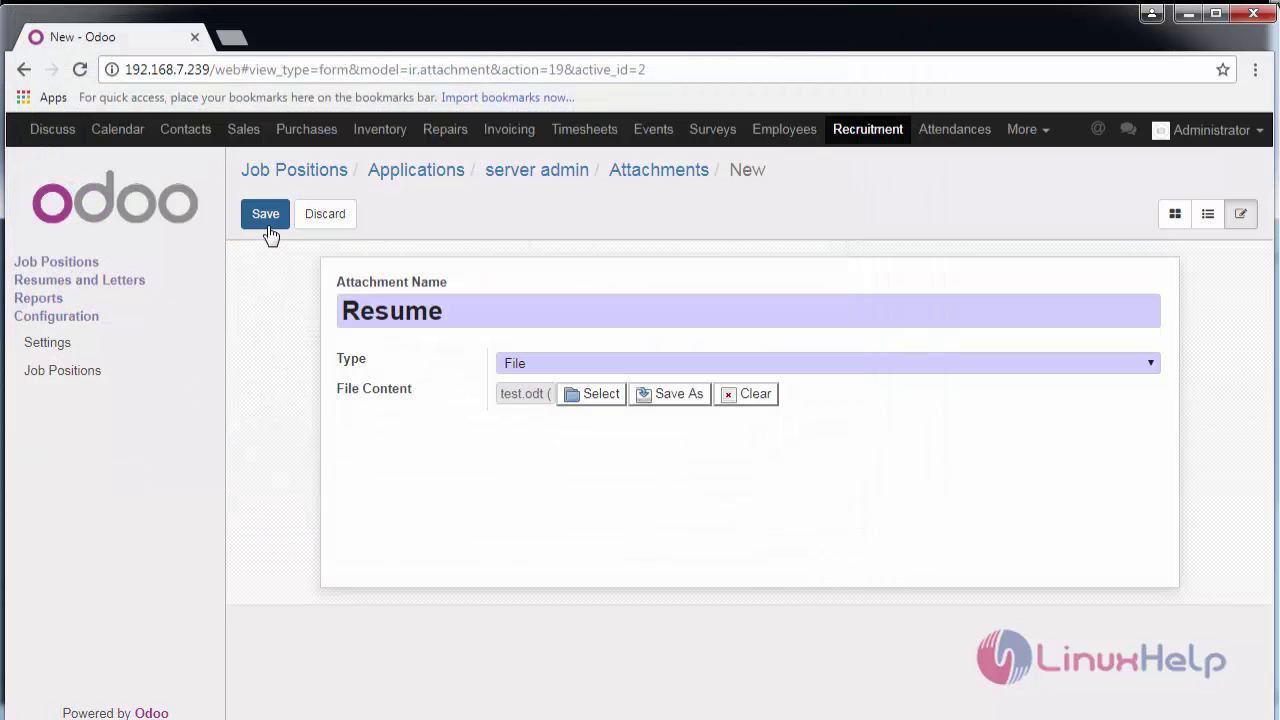
left_click(266, 214)
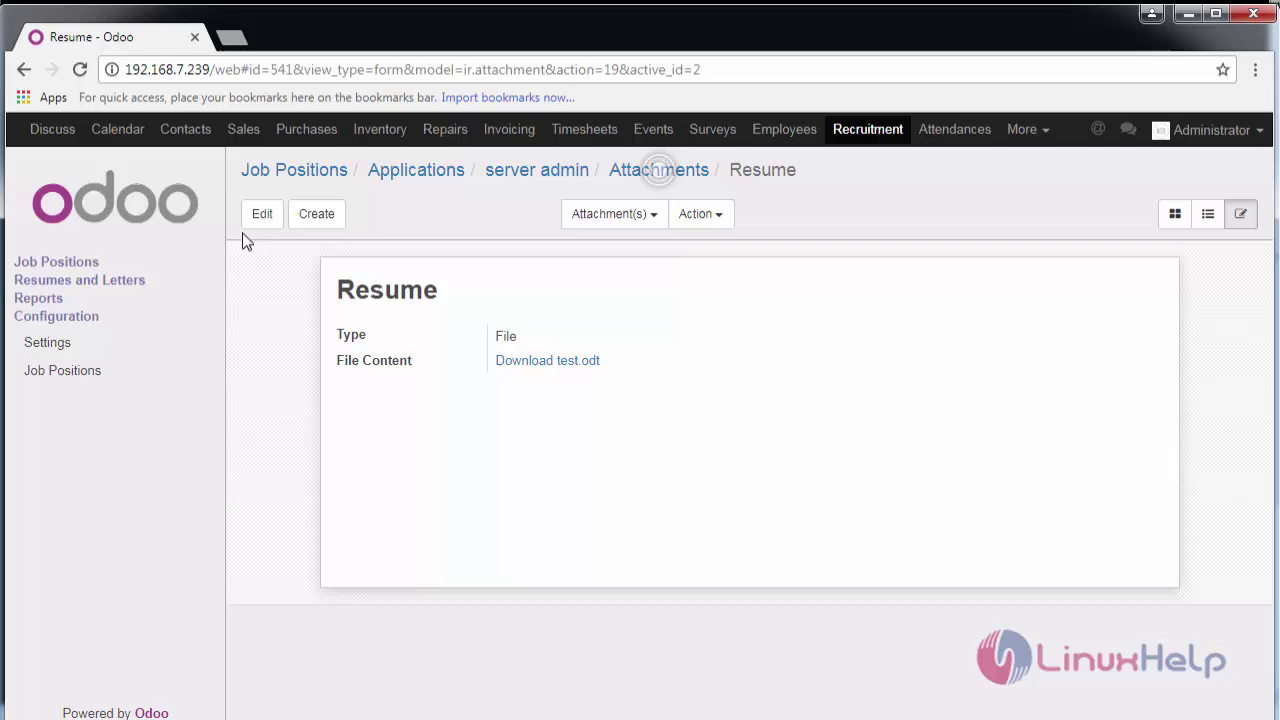
Reopen the Linux engineer applications and view the applicant's single Resume document.
left_click(58, 266)
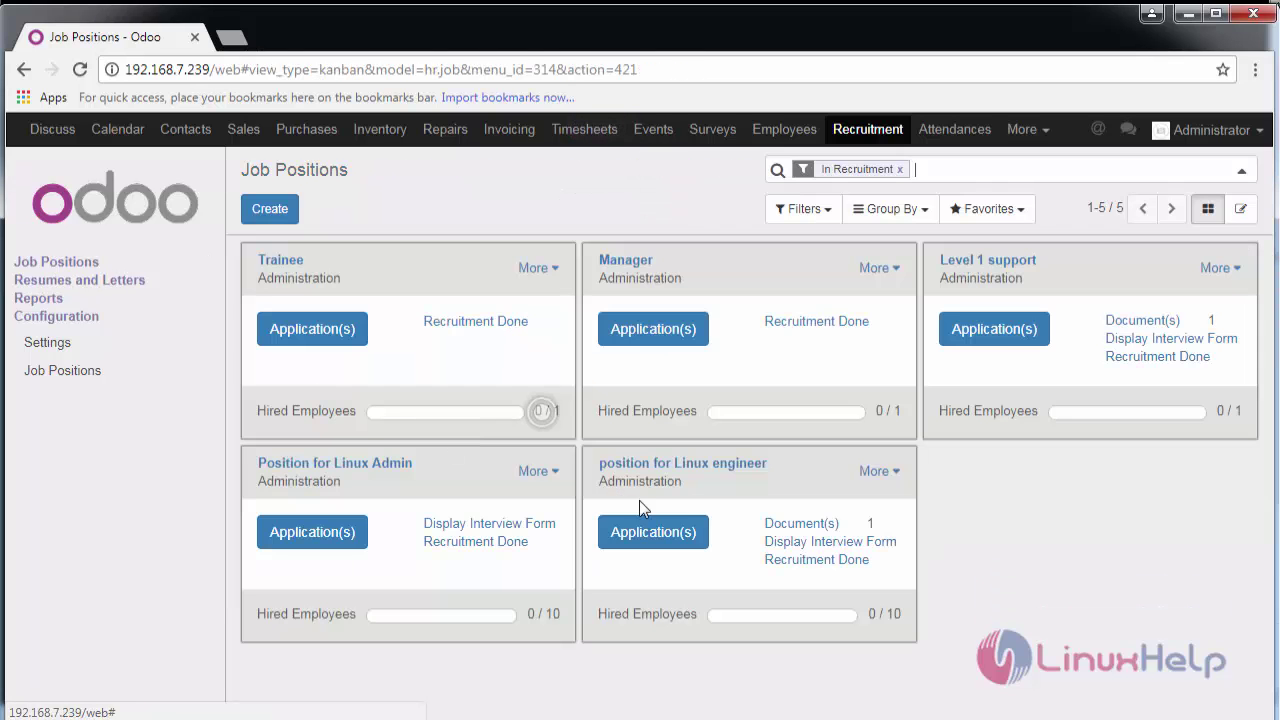
left_click(674, 534)
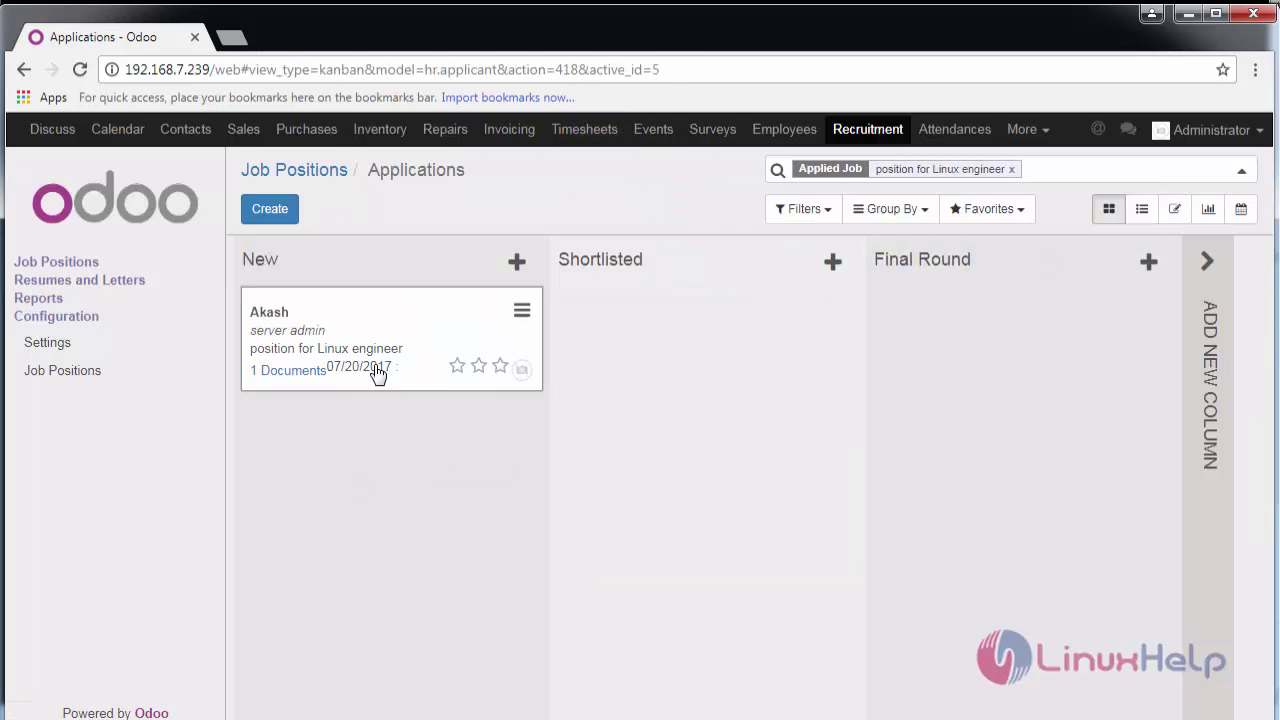
left_click(291, 372)
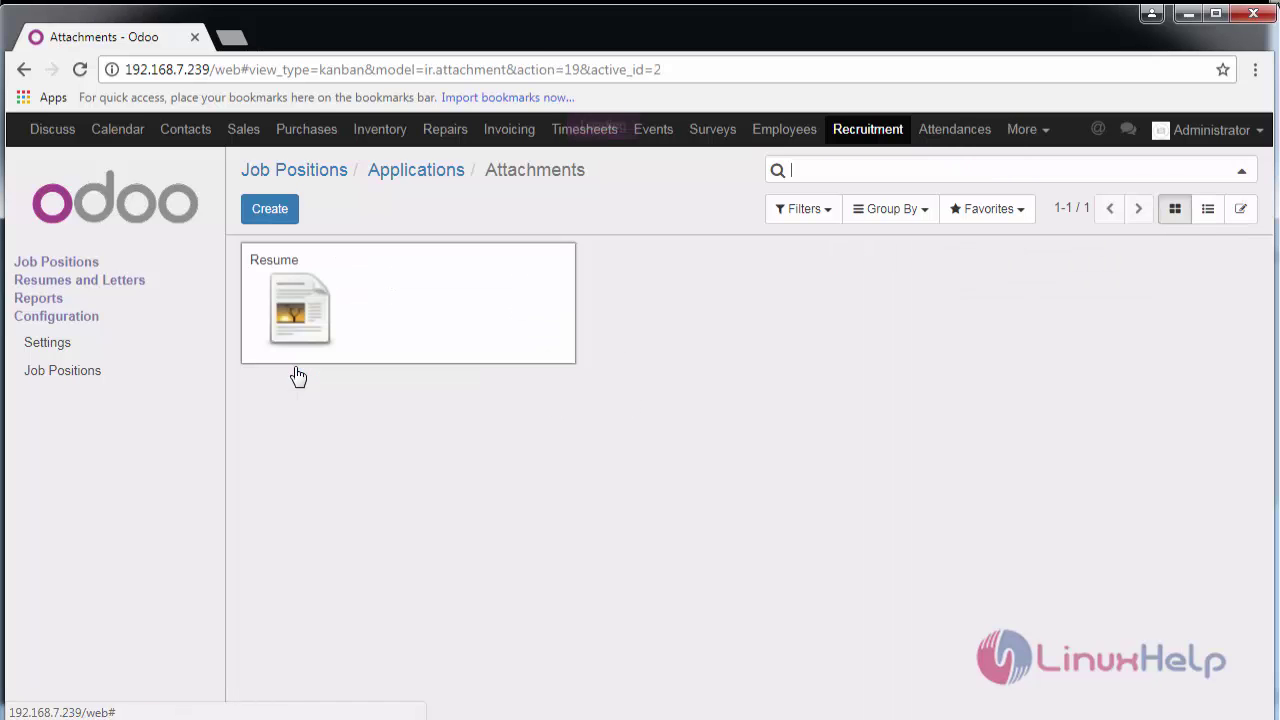